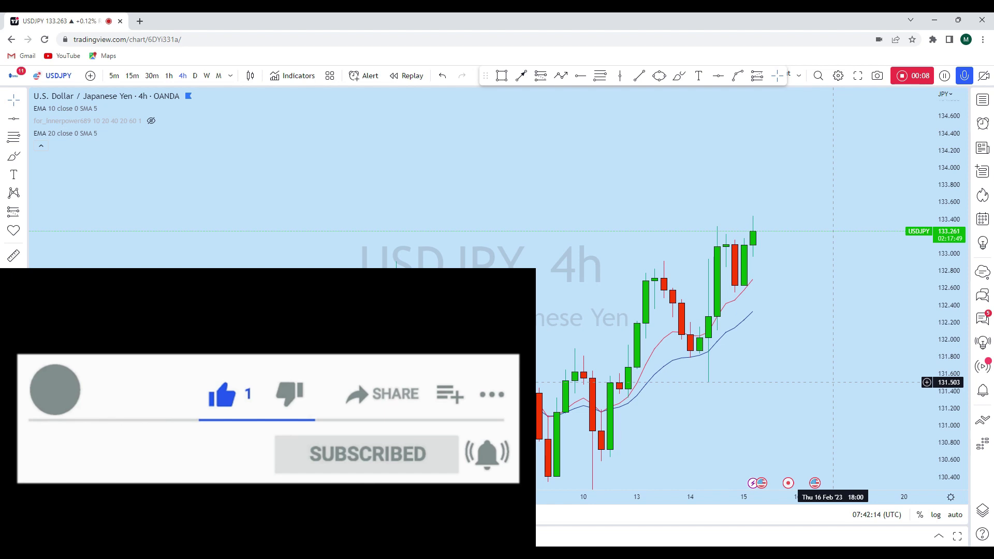
- Brush circles around the tall 14 February candle's wick and a rising arrow above the 4-hour candles, and undo the strokes
{"action": "left_click", "coordinate": [679, 76]}
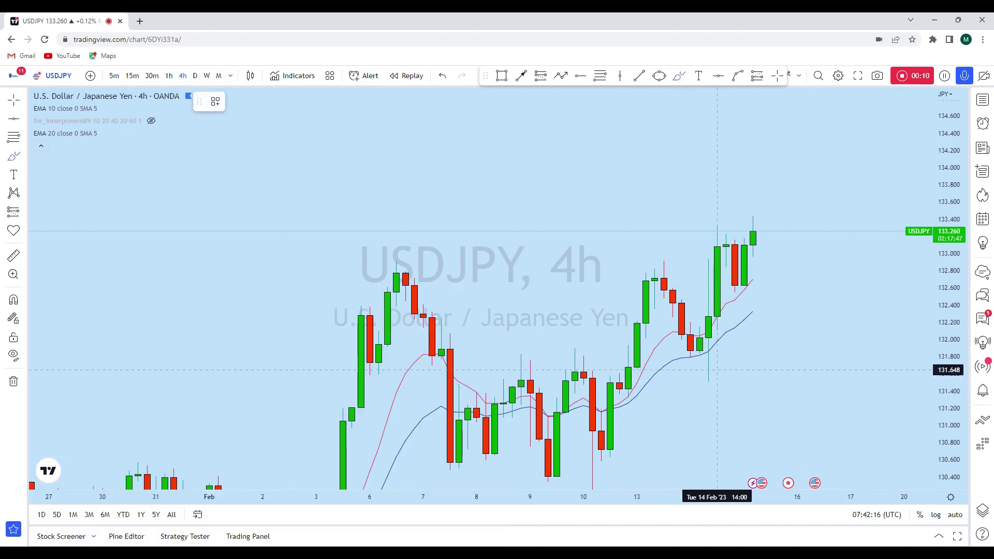
{"action": "left_click_drag", "start_coordinate": [690, 371], "coordinate": [712, 372]}
{"action": "mouse_move", "coordinate": [708, 254]}
{"action": "left_mouse_down"}
{"action": "mouse_move", "coordinate": [724, 313]}
{"action": "mouse_move", "coordinate": [795, 160]}
{"action": "mouse_move", "coordinate": [806, 171]}
{"action": "left_mouse_up"}
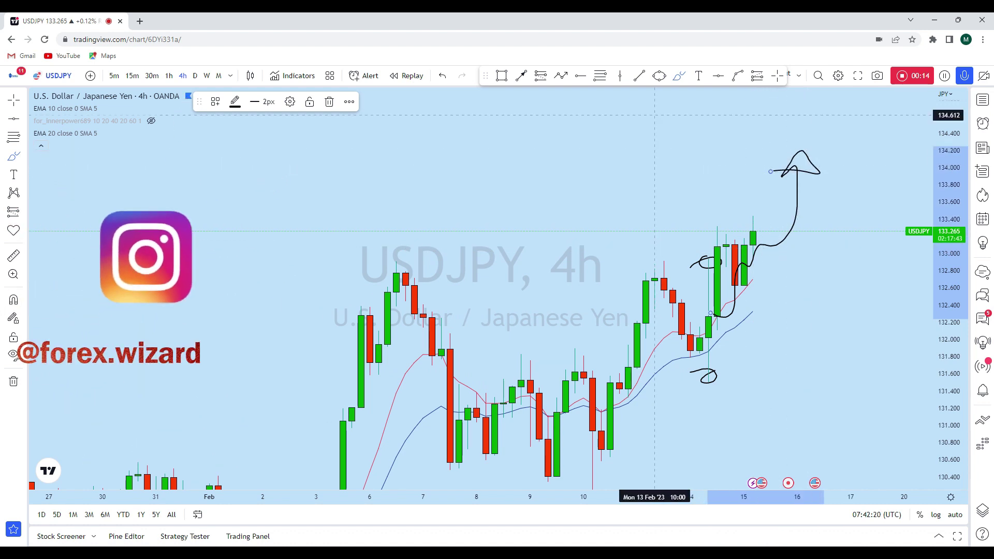
{"action": "left_click", "coordinate": [443, 76]}
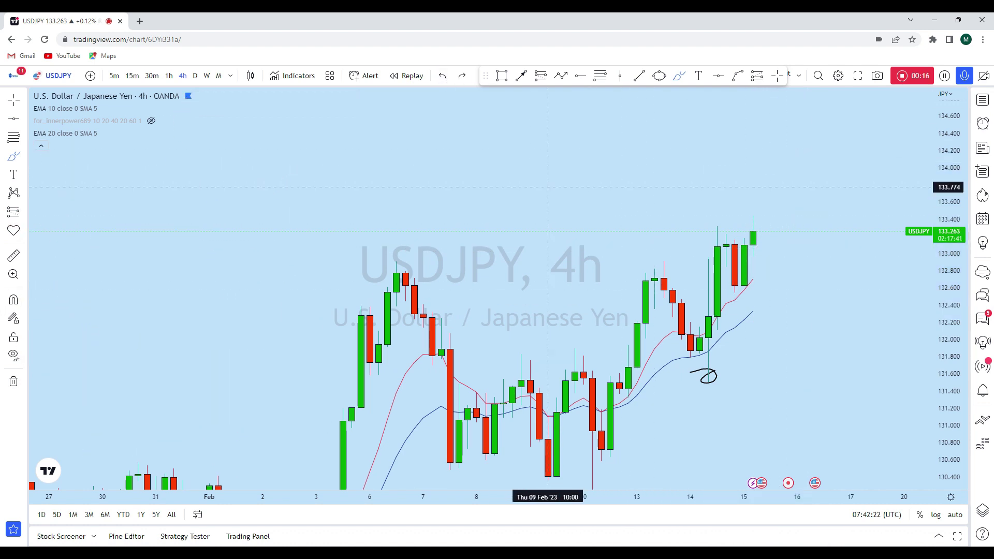
{"action": "left_click", "coordinate": [443, 77]}
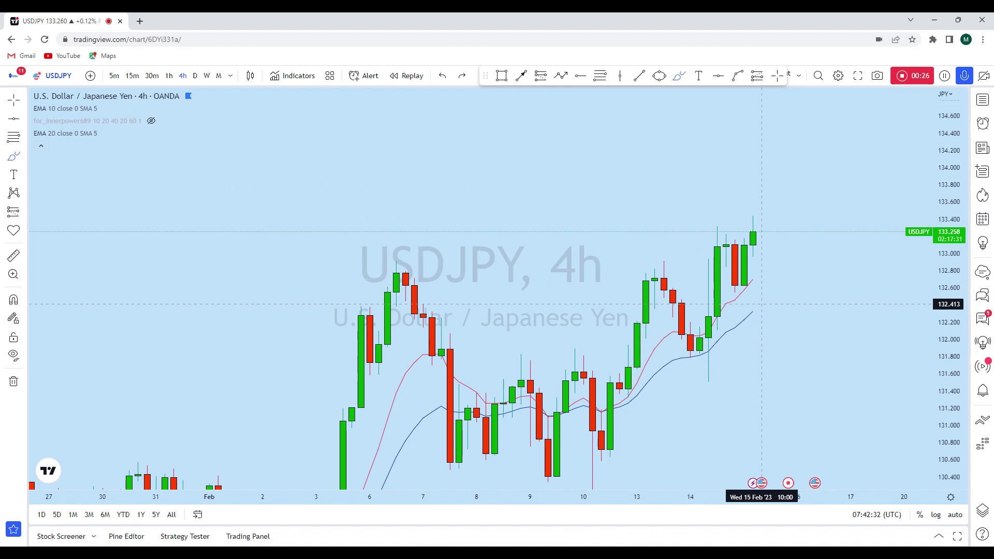
- Switch the USDJPY chart to the monthly timeframe and rescale the price axis to fit the 2022–2023 candles
{"action": "left_click", "coordinate": [218, 76]}
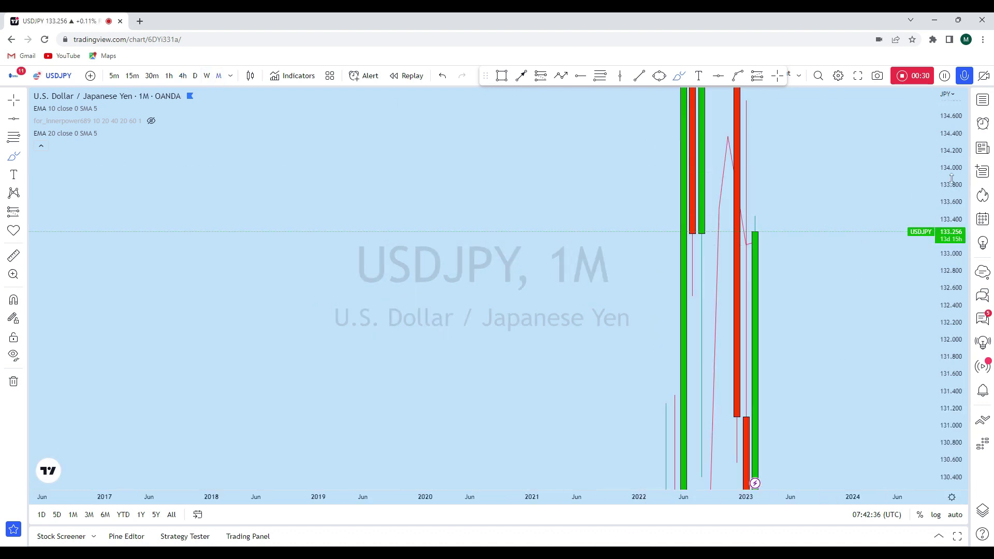
{"action": "left_click_drag", "start_coordinate": [951, 178], "coordinate": [949, 479]}
{"action": "scroll", "coordinate": [843, 398], "scroll_direction": "up", "scroll_amount": 4}
{"action": "left_click_drag", "start_coordinate": [946, 324], "coordinate": [940, 374]}
{"action": "scroll", "coordinate": [793, 359], "scroll_direction": "up", "scroll_amount": 3}
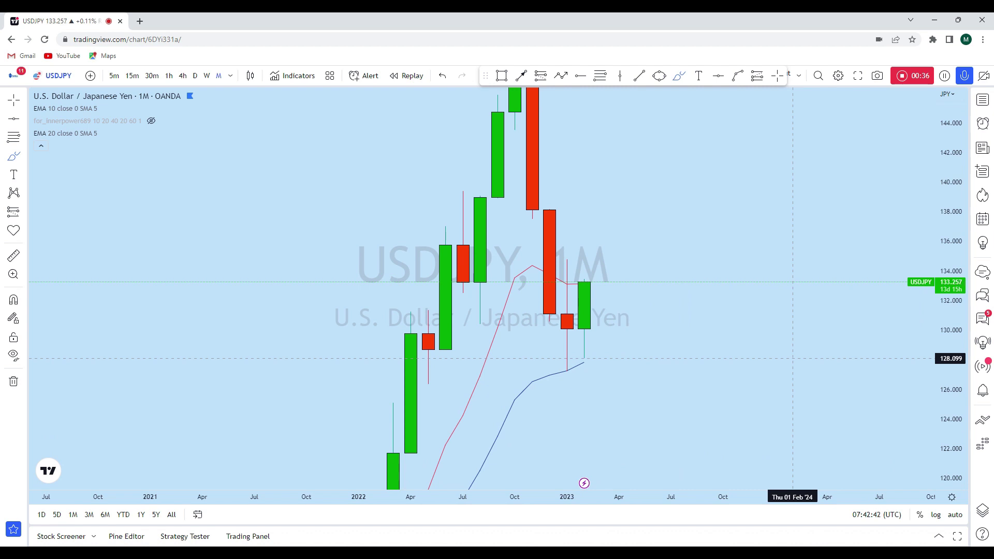
{"action": "scroll", "coordinate": [845, 357], "scroll_direction": "down", "scroll_amount": 5}
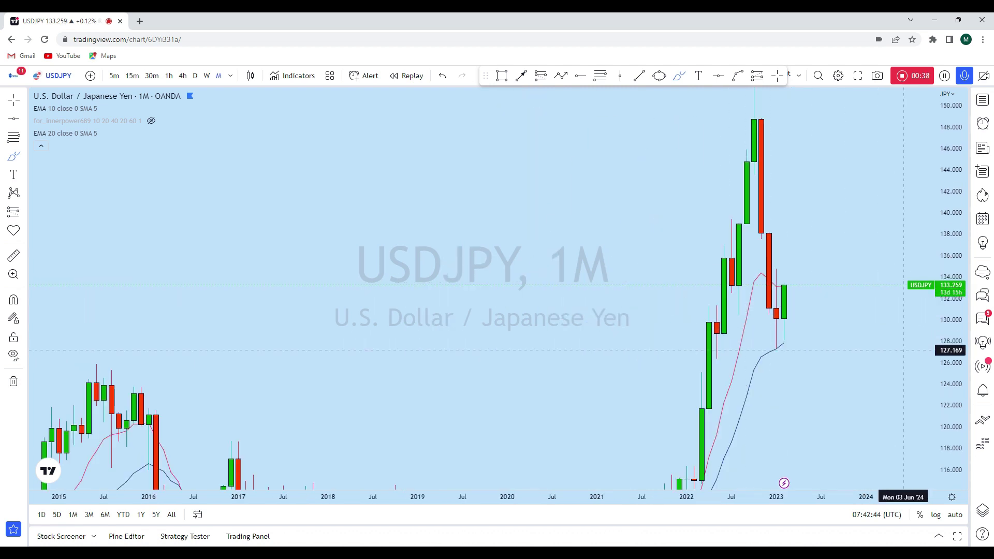
{"action": "scroll", "coordinate": [679, 330], "scroll_direction": "up", "scroll_amount": 2}
- Brush over the monthly price move from early 2022 to January 2023 and undo the stroke
{"action": "left_click", "coordinate": [677, 81]}
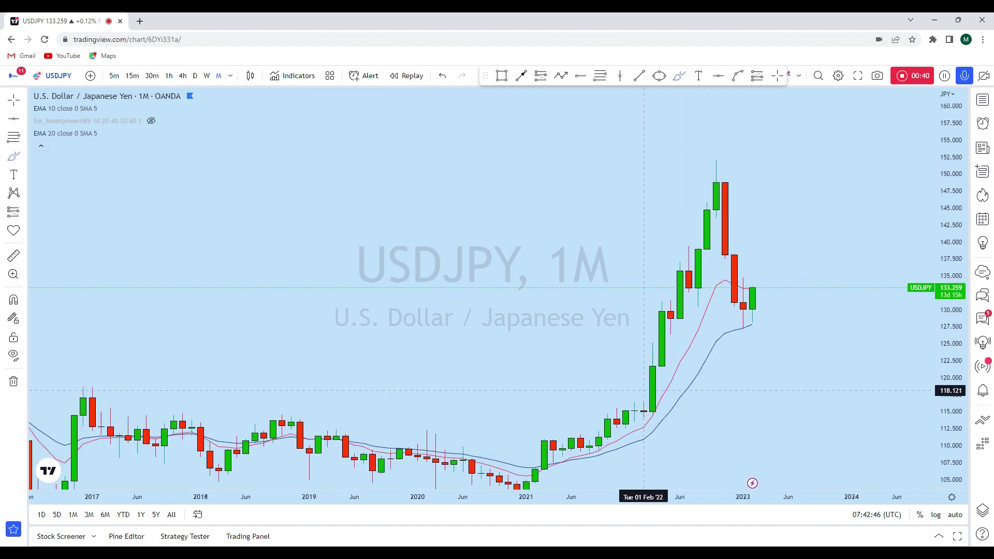
{"action": "mouse_move", "coordinate": [653, 421]}
{"action": "left_mouse_down"}
{"action": "mouse_move", "coordinate": [716, 164]}
{"action": "mouse_move", "coordinate": [743, 326]}
{"action": "left_mouse_up"}
{"action": "left_click", "coordinate": [442, 76]}
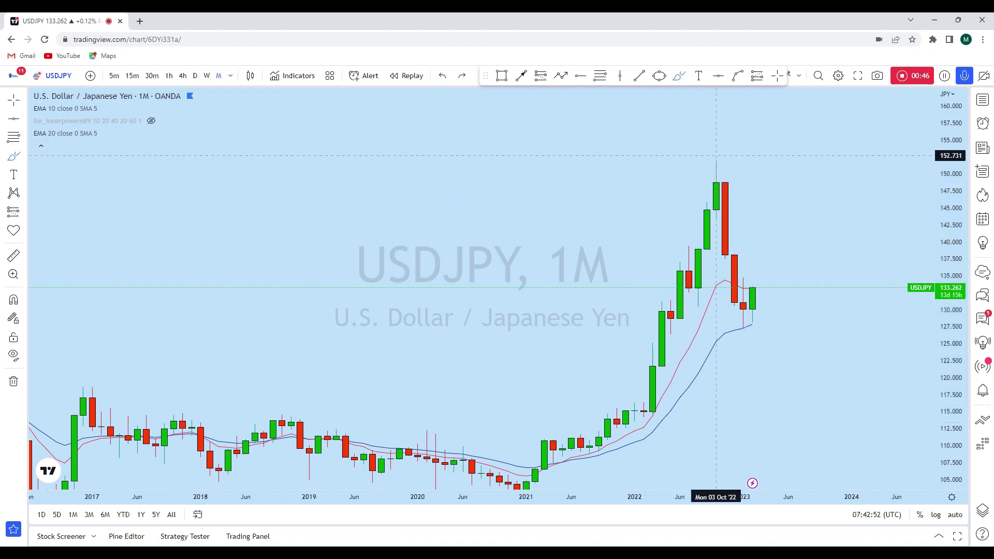
- Brush marks along the three falling red monthly candles after the October 2022 peak and undo them
{"action": "scroll", "coordinate": [692, 160], "scroll_direction": "up", "scroll_amount": 2}
{"action": "mouse_move", "coordinate": [692, 172]}
{"action": "left_mouse_down"}
{"action": "mouse_move", "coordinate": [670, 246]}
{"action": "mouse_move", "coordinate": [692, 297]}
{"action": "mouse_move", "coordinate": [705, 280]}
{"action": "mouse_move", "coordinate": [702, 335]}
{"action": "left_mouse_up"}
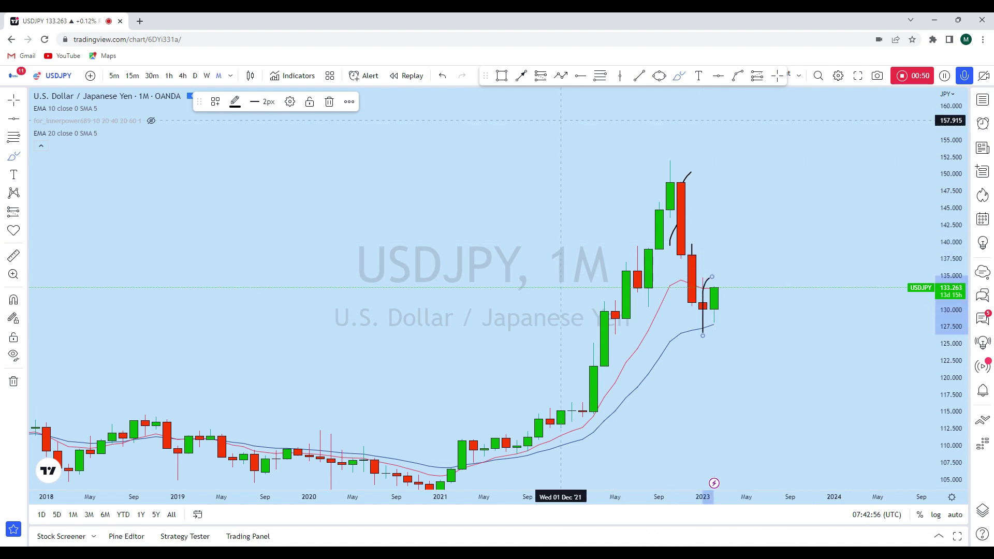
{"action": "left_click", "coordinate": [451, 76]}
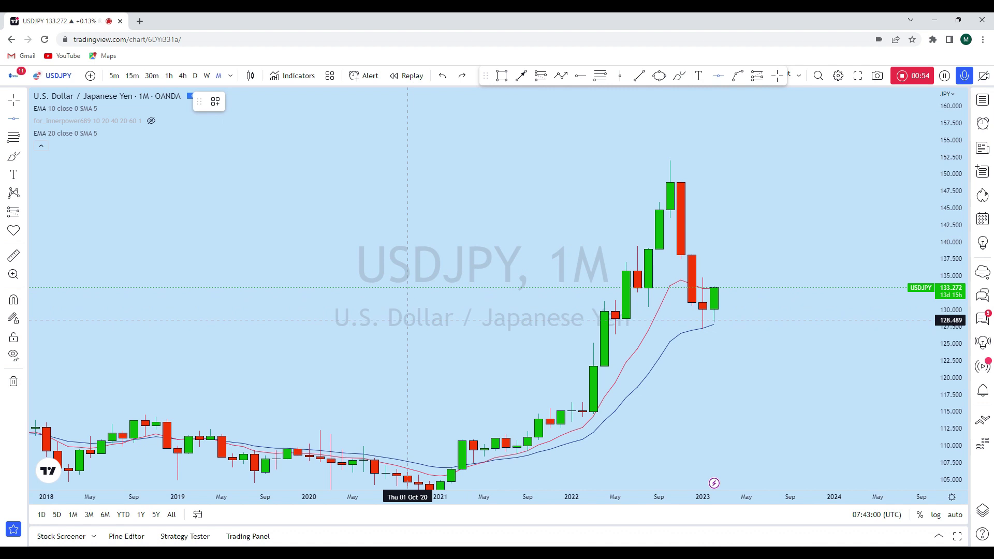
- Place a horizontal line at 128.565, near the lows of the latest monthly candles
{"action": "left_click", "coordinate": [407, 319]}
{"action": "left_click_drag", "start_coordinate": [825, 272], "coordinate": [825, 267]}
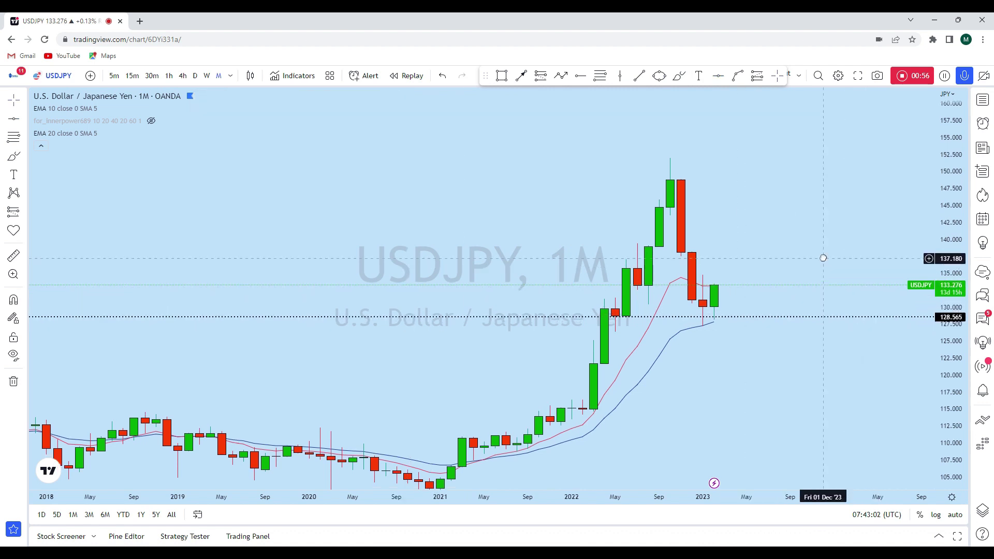
{"action": "left_click_drag", "start_coordinate": [940, 397], "coordinate": [942, 286]}
{"action": "scroll", "coordinate": [733, 194], "scroll_direction": "up", "scroll_amount": 2}
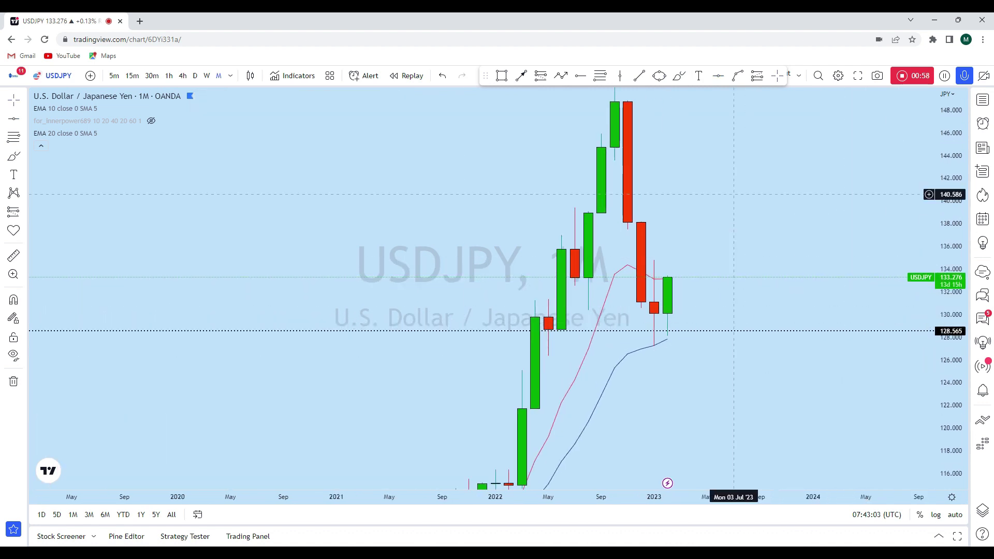
- Brush a circle around the latest monthly lower wicks and an arrow rising from them, and undo the strokes
{"action": "left_click", "coordinate": [679, 76]}
{"action": "mouse_move", "coordinate": [668, 338]}
{"action": "left_mouse_down"}
{"action": "mouse_move", "coordinate": [653, 344]}
{"action": "mouse_move", "coordinate": [667, 345]}
{"action": "mouse_move", "coordinate": [680, 211]}
{"action": "left_mouse_up"}
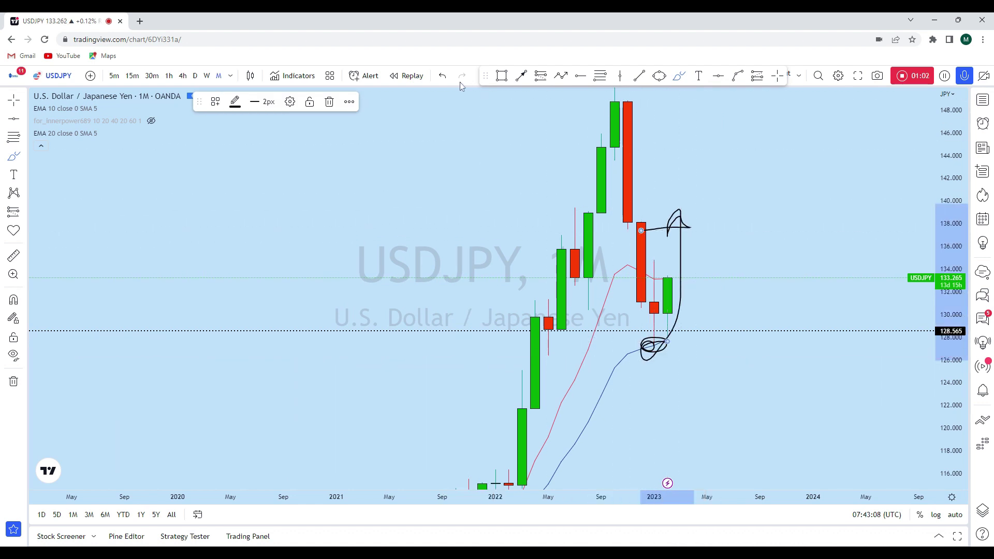
{"action": "key", "text": "ctrl+z"}
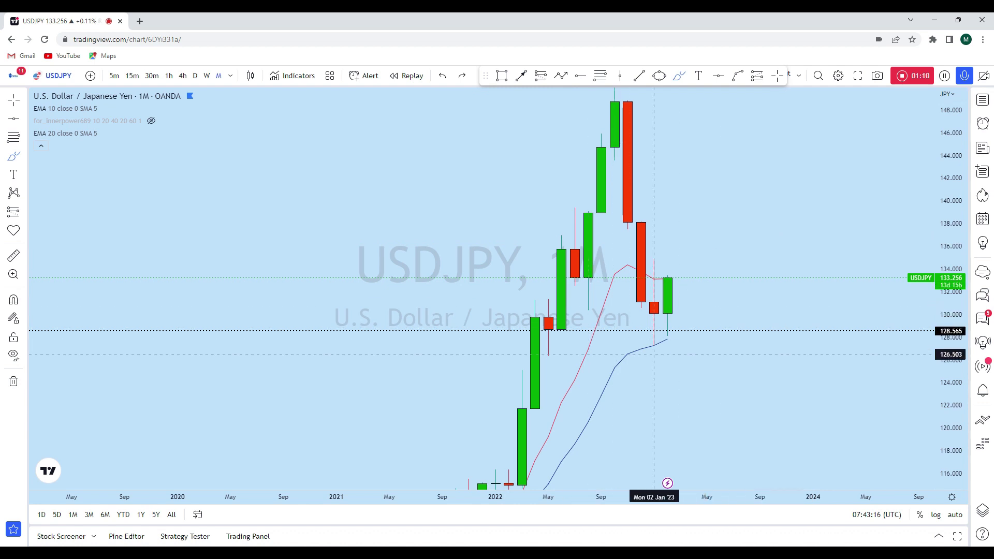
- Brush upward projections beside the latest monthly candle and a trace down the preceding decline, and undo all strokes
{"action": "mouse_move", "coordinate": [680, 341]}
{"action": "left_mouse_down"}
{"action": "mouse_move", "coordinate": [641, 341]}
{"action": "mouse_move", "coordinate": [654, 340]}
{"action": "mouse_move", "coordinate": [641, 354]}
{"action": "mouse_move", "coordinate": [657, 343]}
{"action": "mouse_move", "coordinate": [692, 228]}
{"action": "mouse_move", "coordinate": [699, 240]}
{"action": "mouse_move", "coordinate": [680, 241]}
{"action": "left_mouse_up"}
{"action": "left_click", "coordinate": [442, 75]}
{"action": "mouse_move", "coordinate": [668, 284]}
{"action": "left_mouse_down"}
{"action": "mouse_move", "coordinate": [721, 160]}
{"action": "mouse_move", "coordinate": [681, 156]}
{"action": "mouse_move", "coordinate": [713, 156]}
{"action": "mouse_move", "coordinate": [730, 236]}
{"action": "left_mouse_up"}
{"action": "left_click", "coordinate": [442, 75]}
{"action": "scroll", "coordinate": [884, 284], "scroll_direction": "down", "scroll_amount": 3}
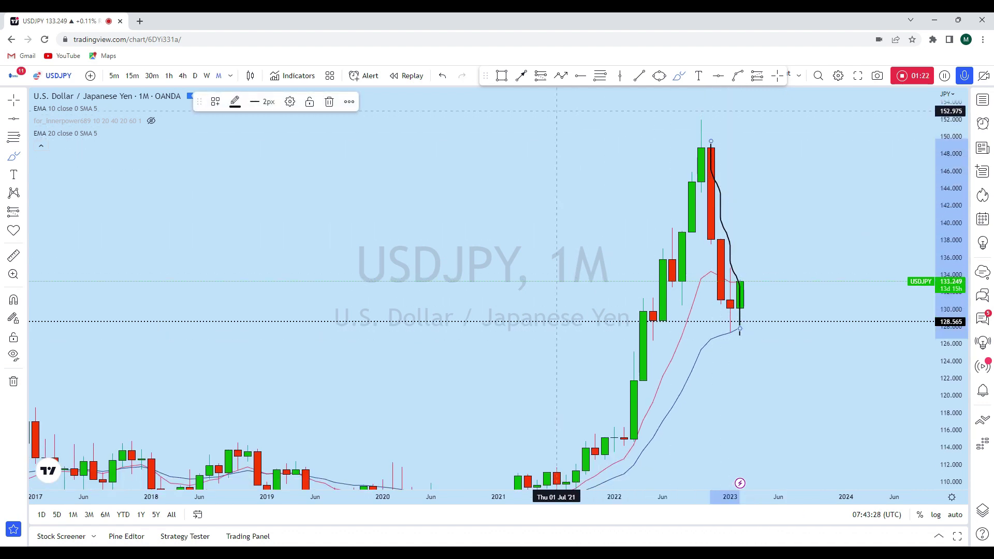
{"action": "left_click", "coordinate": [442, 76]}
- Draw a Fibonacci retracement from the 151.896 high to the 127.305 low, and place a horizontal line at 136.661 by its 0.382 level
{"action": "left_click", "coordinate": [601, 78]}
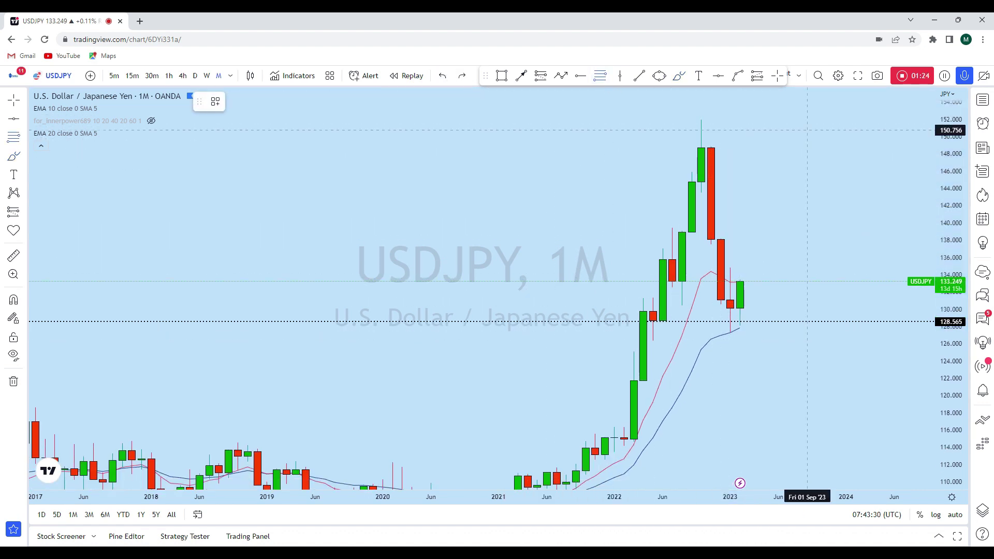
{"action": "left_click", "coordinate": [672, 332]}
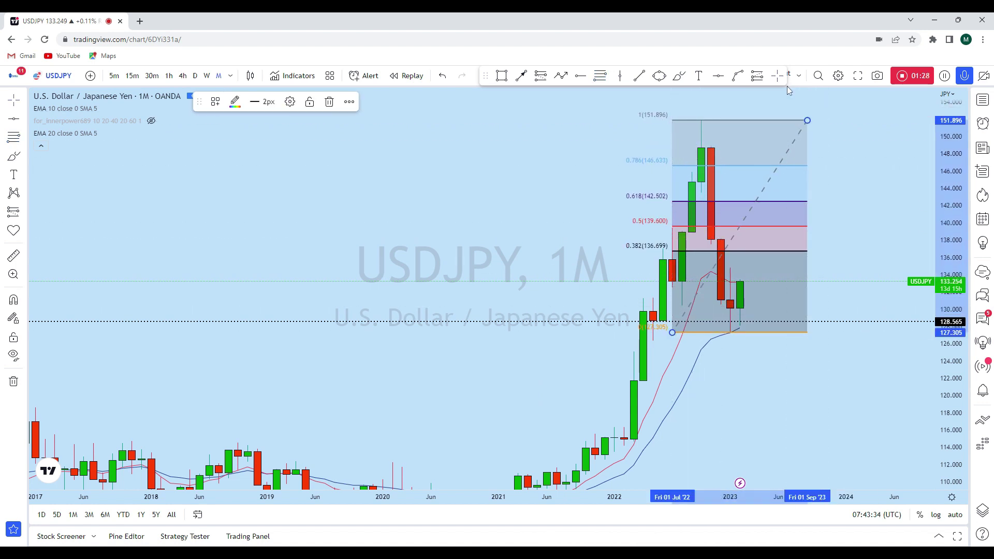
{"action": "left_click", "coordinate": [718, 76]}
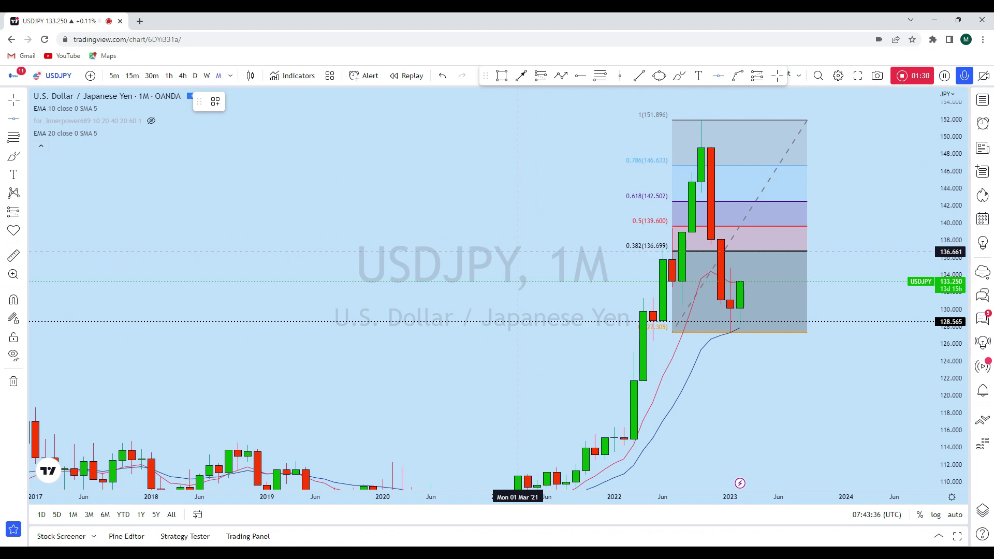
{"action": "left_click", "coordinate": [482, 252]}
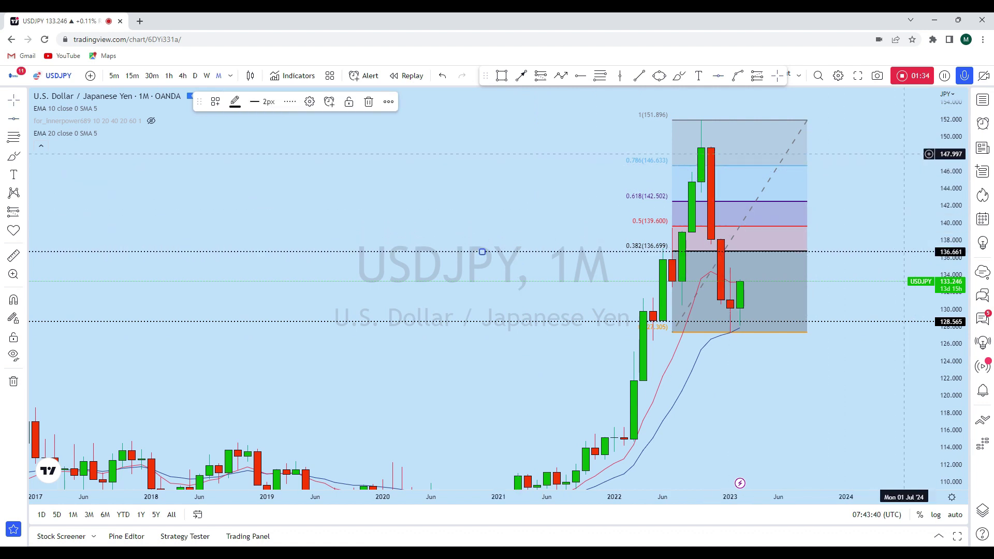
- Delete the Fibonacci retracement from the monthly chart
{"action": "left_click", "coordinate": [808, 171]}
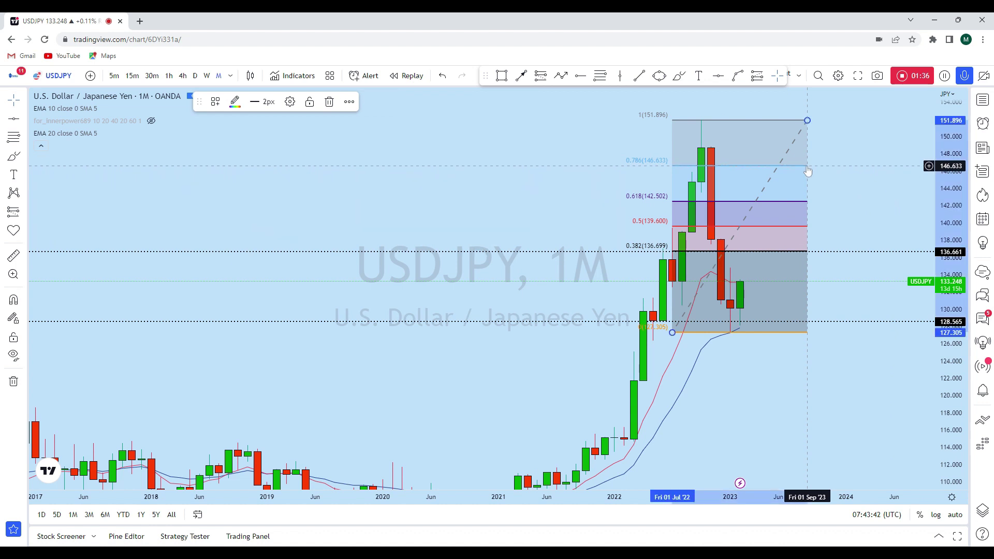
{"action": "key", "text": "Delete"}
- Switch the chart to the weekly timeframe, focused on the most recent candles
{"action": "scroll", "coordinate": [806, 207], "scroll_direction": "up", "scroll_amount": 5}
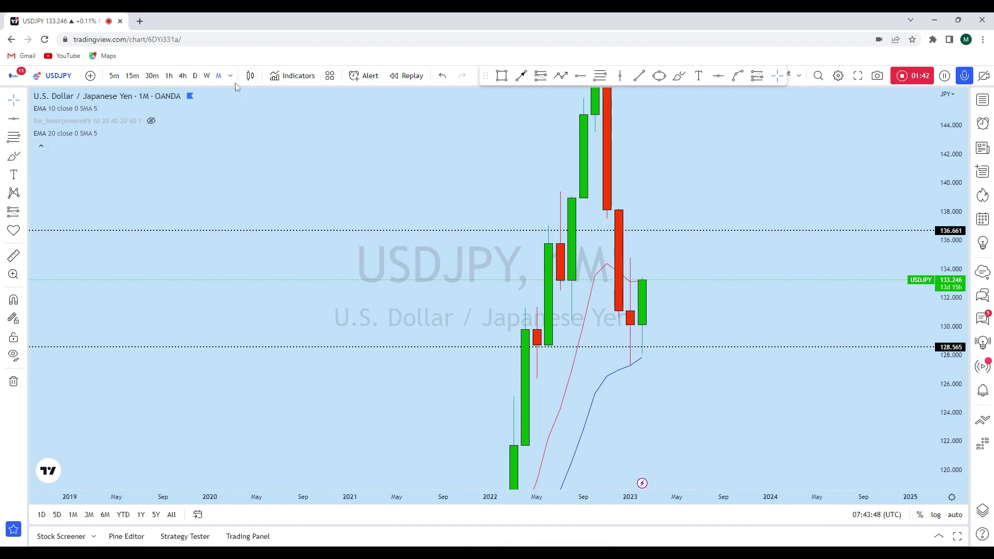
{"action": "left_click", "coordinate": [207, 76]}
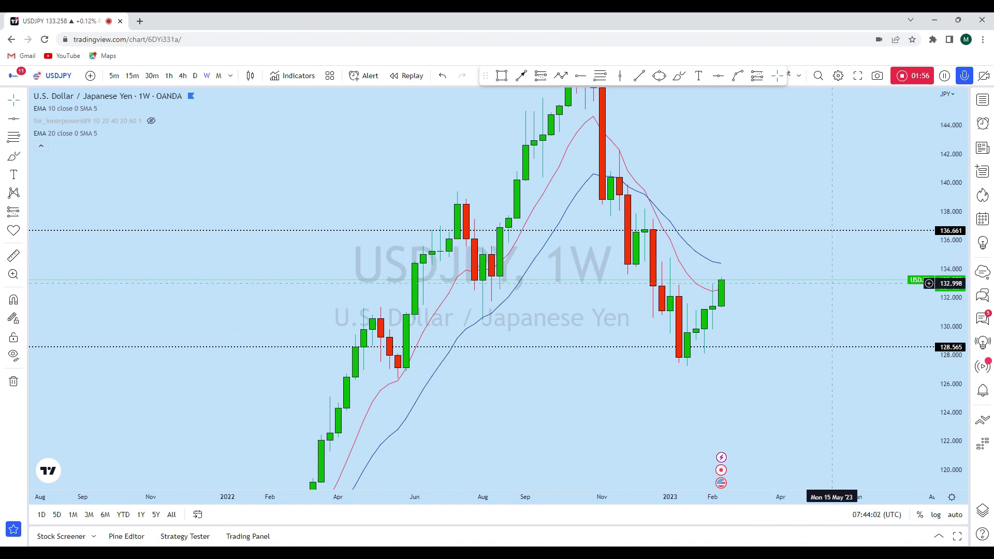
{"action": "scroll", "coordinate": [777, 356], "scroll_direction": "up", "scroll_amount": 3}
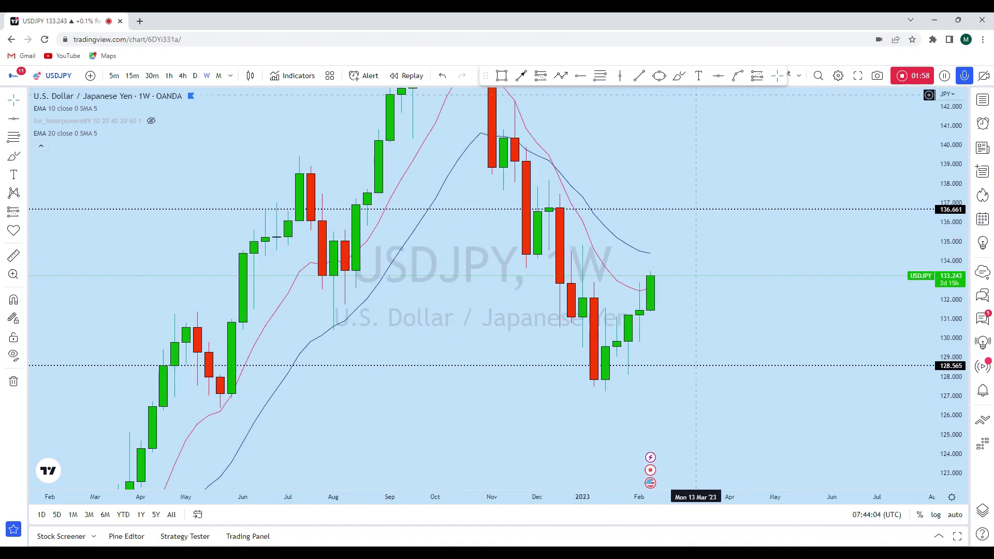
- Brush marks on the wicks of the 30 January and 6 February weekly candles, and undo the strokes
{"action": "left_click", "coordinate": [678, 76]}
{"action": "left_click_drag", "start_coordinate": [638, 367], "coordinate": [628, 378]}
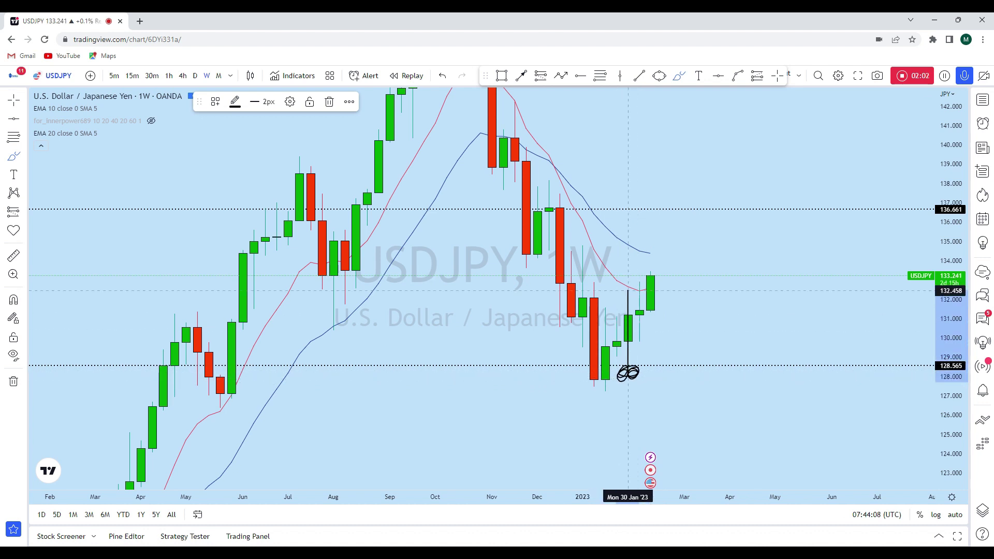
{"action": "left_click", "coordinate": [442, 76]}
{"action": "left_click_drag", "start_coordinate": [639, 345], "coordinate": [628, 268]}
{"action": "left_click", "coordinate": [445, 78]}
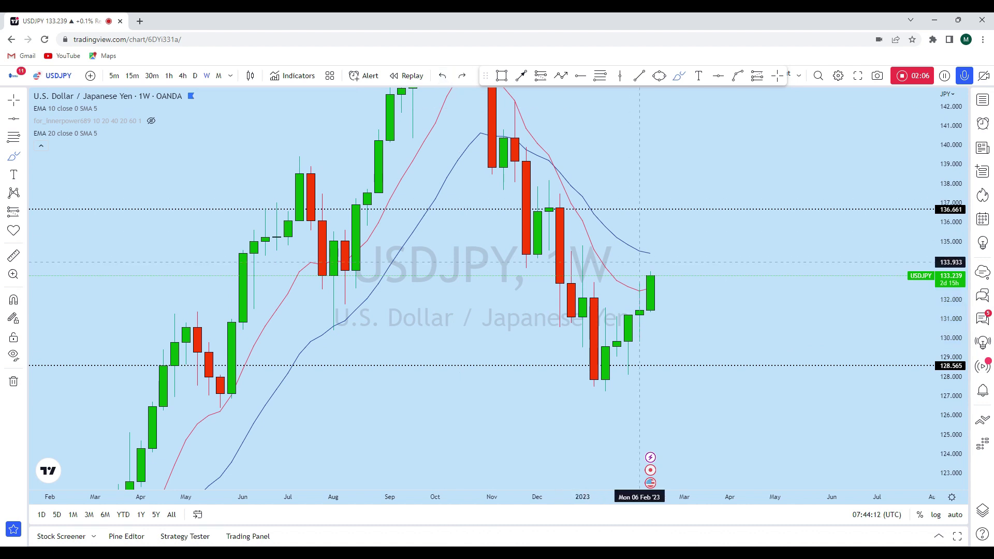
- Brush an upward stroke over the latest weekly candles and undo it
{"action": "left_click", "coordinate": [661, 312]}
{"action": "mouse_move", "coordinate": [639, 305]}
{"action": "left_mouse_down"}
{"action": "mouse_move", "coordinate": [629, 310]}
{"action": "mouse_move", "coordinate": [661, 309]}
{"action": "mouse_move", "coordinate": [642, 317]}
{"action": "mouse_move", "coordinate": [654, 201]}
{"action": "mouse_move", "coordinate": [676, 212]}
{"action": "mouse_move", "coordinate": [629, 220]}
{"action": "left_mouse_up"}
{"action": "left_click", "coordinate": [442, 76]}
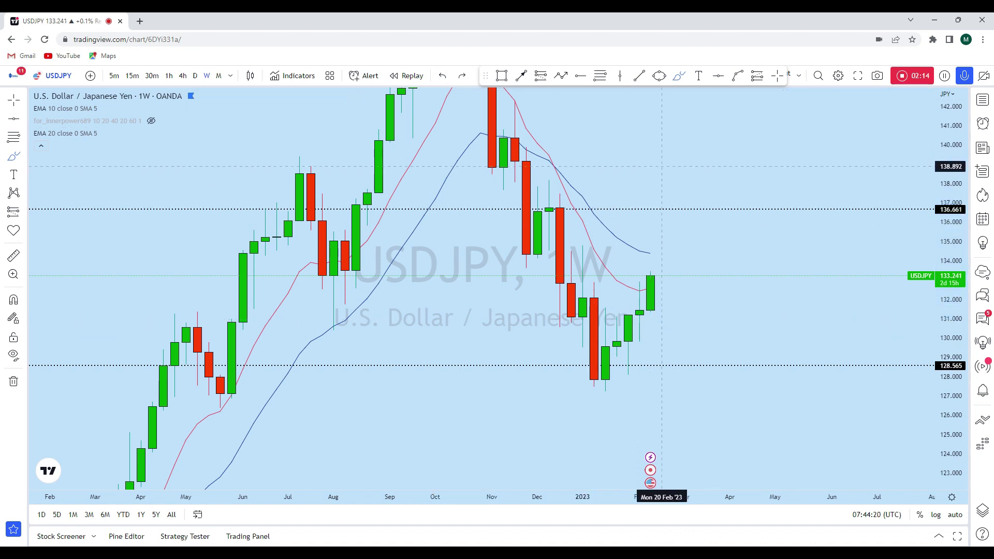
- Circle the lower wicks of the 30 January and 6 February weekly candles with the brush, and undo the circles
{"action": "mouse_move", "coordinate": [628, 380]}
{"action": "left_mouse_down"}
{"action": "mouse_move", "coordinate": [638, 372]}
{"action": "mouse_move", "coordinate": [629, 364]}
{"action": "left_mouse_up"}
{"action": "left_click_drag", "start_coordinate": [648, 332], "coordinate": [640, 334]}
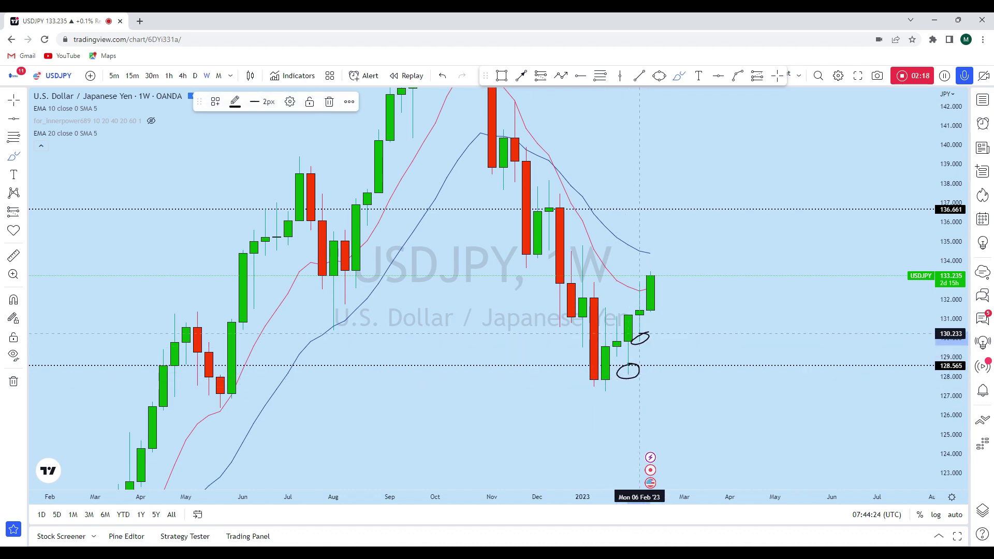
{"action": "left_click", "coordinate": [443, 75]}
{"action": "left_click", "coordinate": [443, 75]}
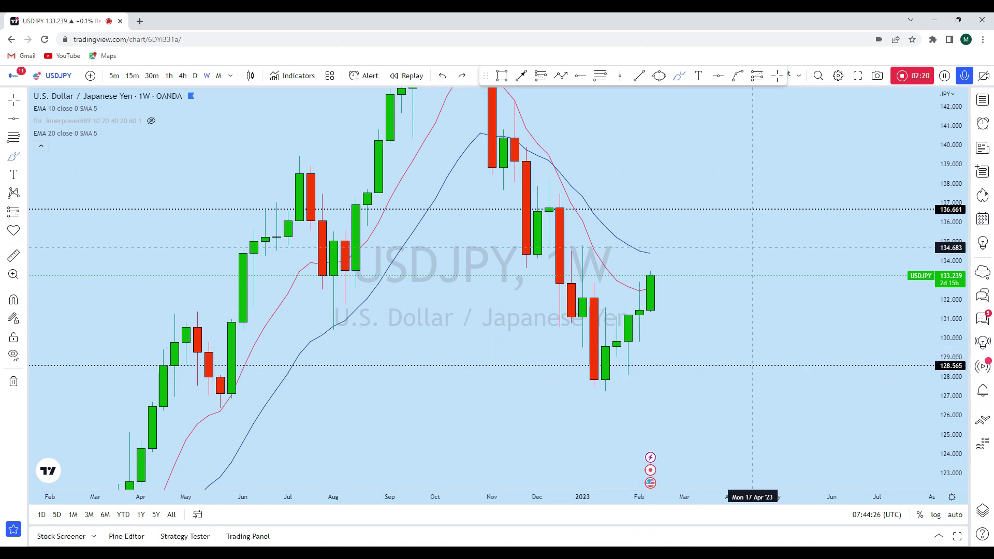
- Brush a rising projection from the latest weekly candle past the 136.661 line and undo it
{"action": "left_click_drag", "start_coordinate": [662, 276], "coordinate": [696, 204]}
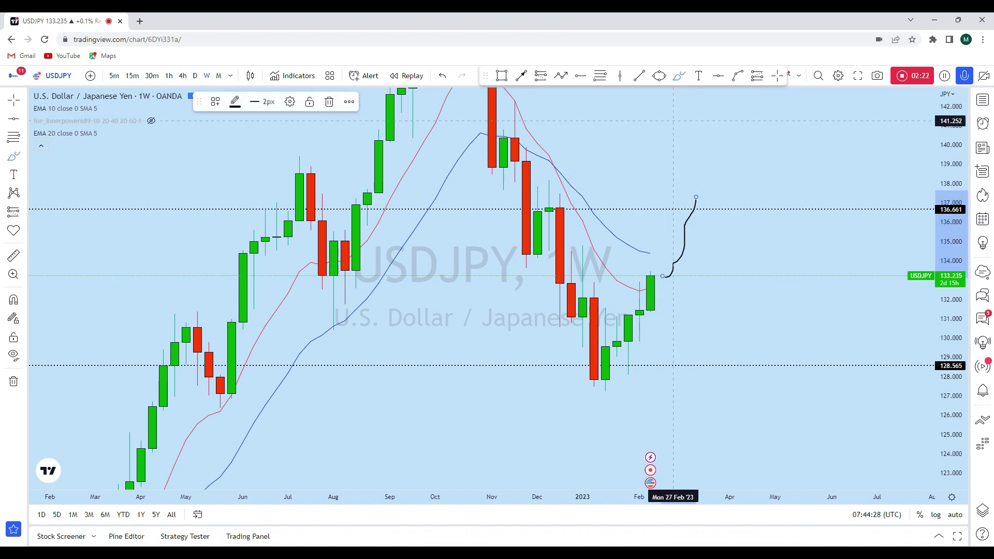
{"action": "key", "text": "ctrl+z"}
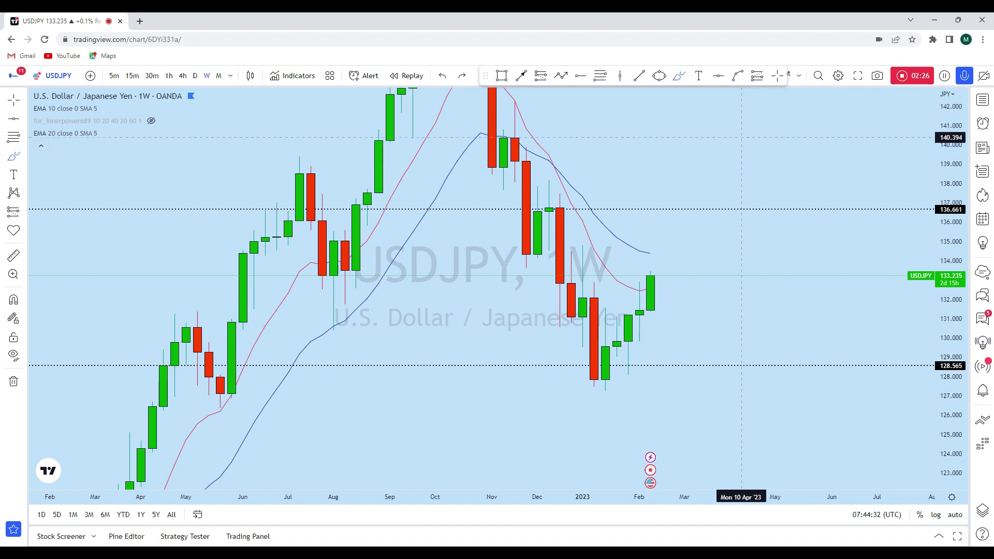
- Place a horizontal line at 134.067 on the weekly chart, between the two existing levels
{"action": "left_click", "coordinate": [718, 76]}
{"action": "left_click", "coordinate": [566, 260]}
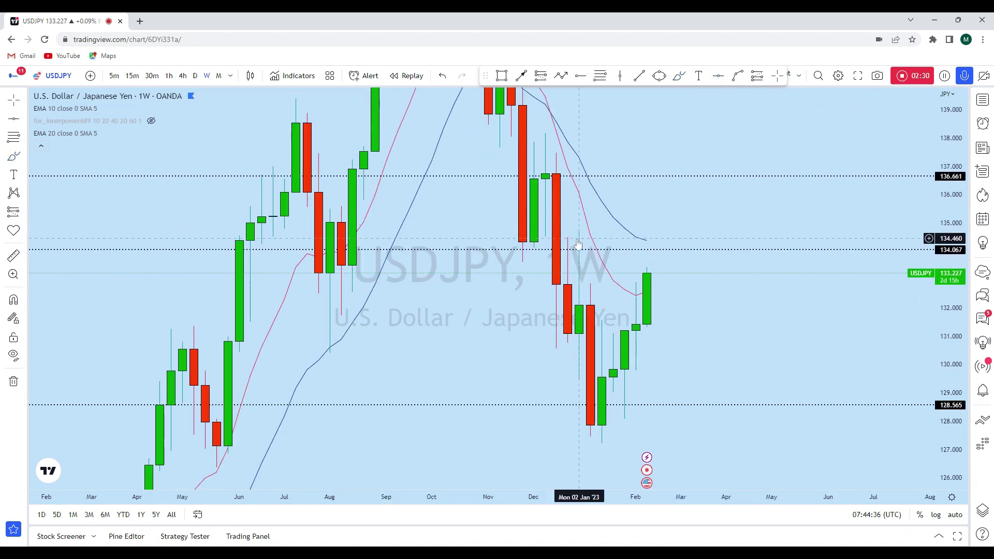
- Brush marks where the 134.067 line meets the December 2022 candles and the end of the 20 EMA, and undo them
{"action": "left_click", "coordinate": [679, 75]}
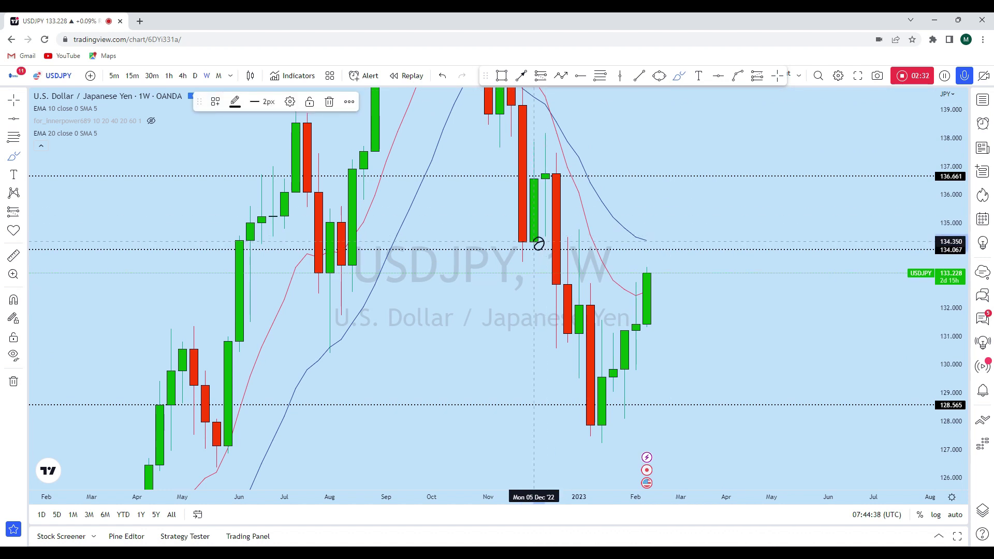
{"action": "left_click_drag", "start_coordinate": [657, 240], "coordinate": [647, 242]}
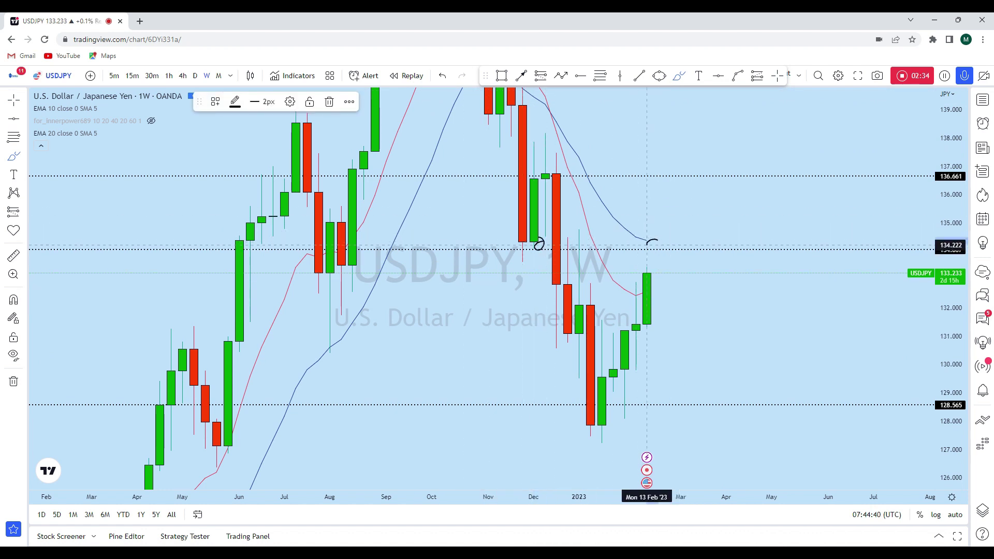
{"action": "left_click", "coordinate": [448, 76]}
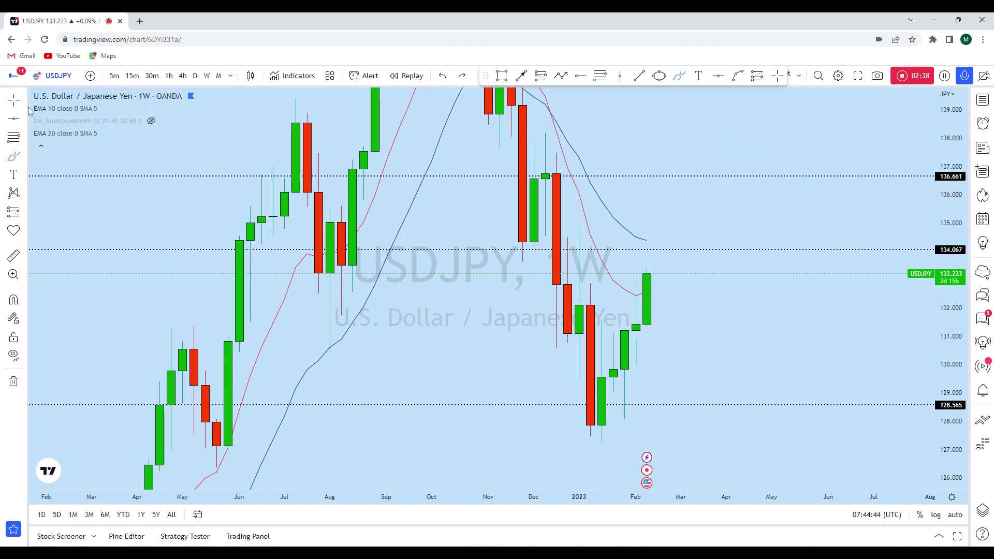
- Move the middle horizontal line up to 134.204 and switch the chart to the daily timeframe
{"action": "left_click_drag", "start_coordinate": [724, 252], "coordinate": [723, 246]}
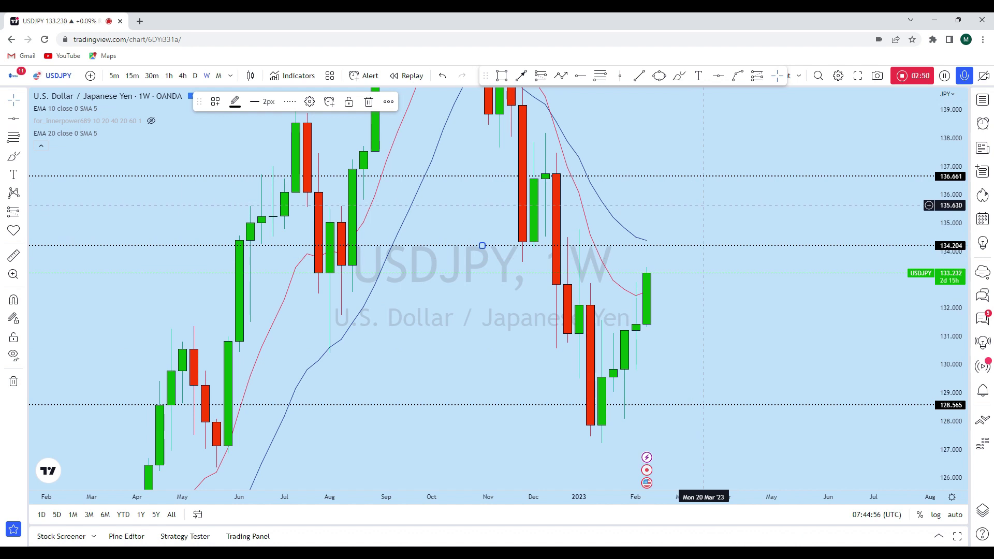
{"action": "left_click", "coordinate": [195, 76]}
{"action": "scroll", "coordinate": [611, 172], "scroll_direction": "down", "scroll_amount": 2}
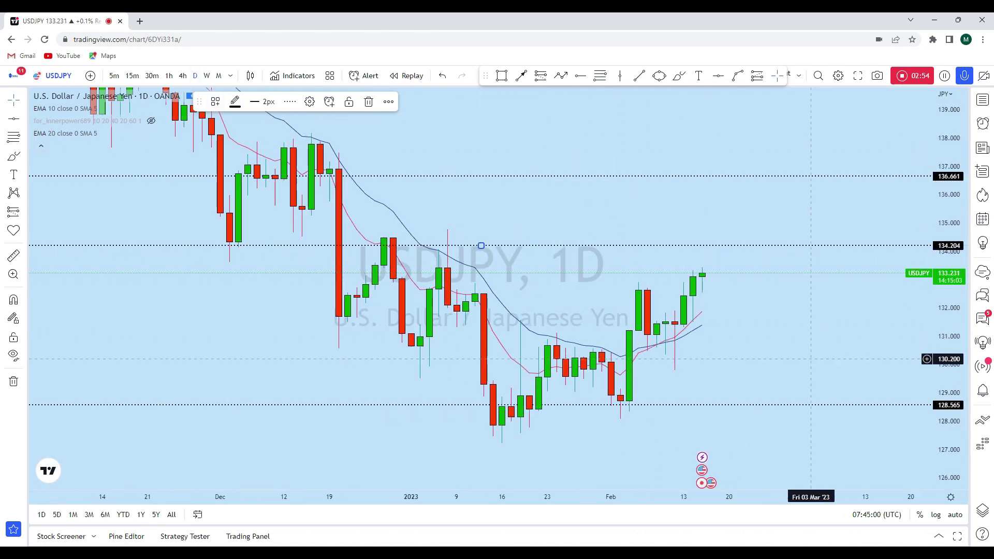
{"action": "scroll", "coordinate": [685, 293], "scroll_direction": "down", "scroll_amount": 3}
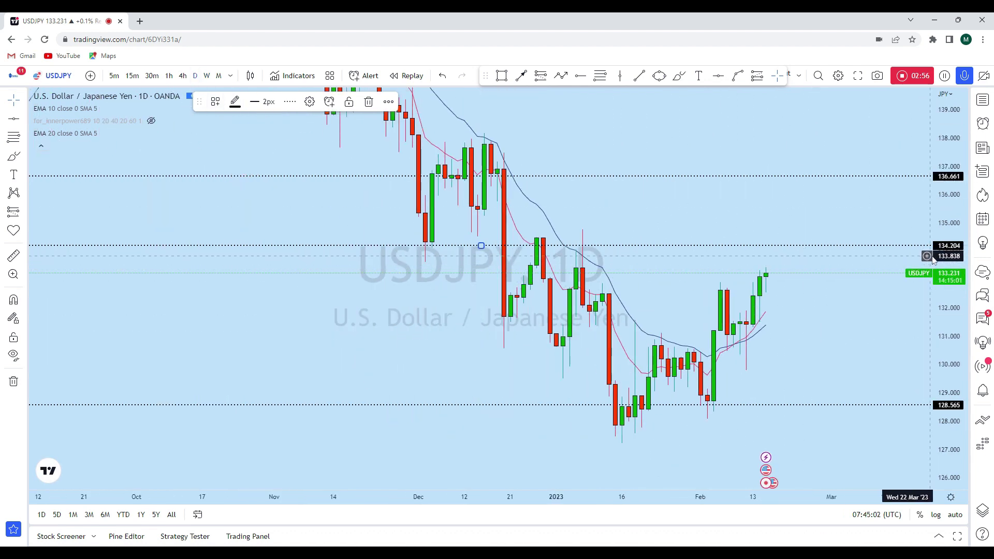
{"action": "scroll", "coordinate": [841, 347], "scroll_direction": "up", "scroll_amount": 2}
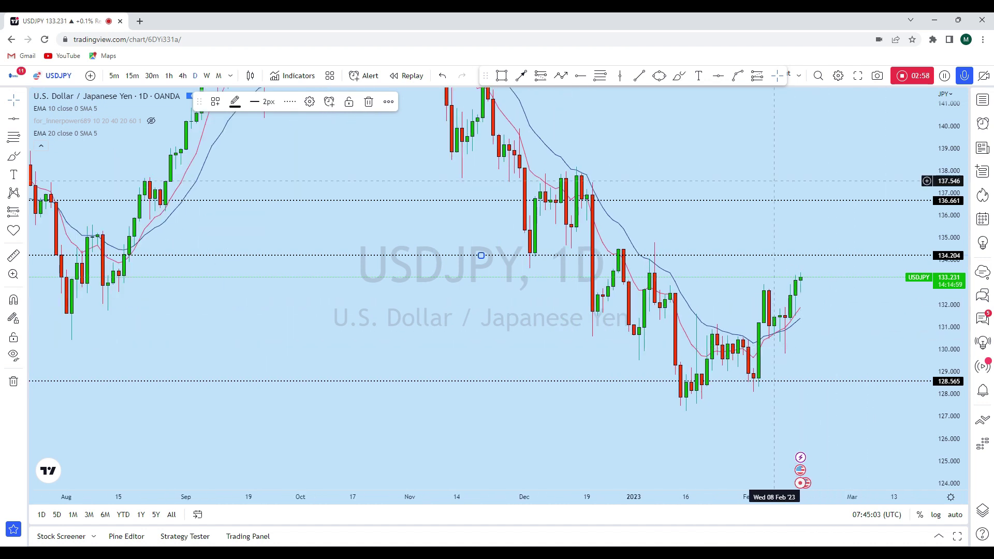
- Trace the daily price swings with the brush from the mid-December high to the February rally, and undo the trace
{"action": "left_click", "coordinate": [678, 76]}
{"action": "mouse_move", "coordinate": [577, 177]}
{"action": "left_mouse_down"}
{"action": "mouse_move", "coordinate": [627, 328]}
{"action": "mouse_move", "coordinate": [665, 324]}
{"action": "mouse_move", "coordinate": [680, 394]}
{"action": "mouse_move", "coordinate": [704, 345]}
{"action": "mouse_move", "coordinate": [740, 343]}
{"action": "mouse_move", "coordinate": [780, 322]}
{"action": "left_mouse_up"}
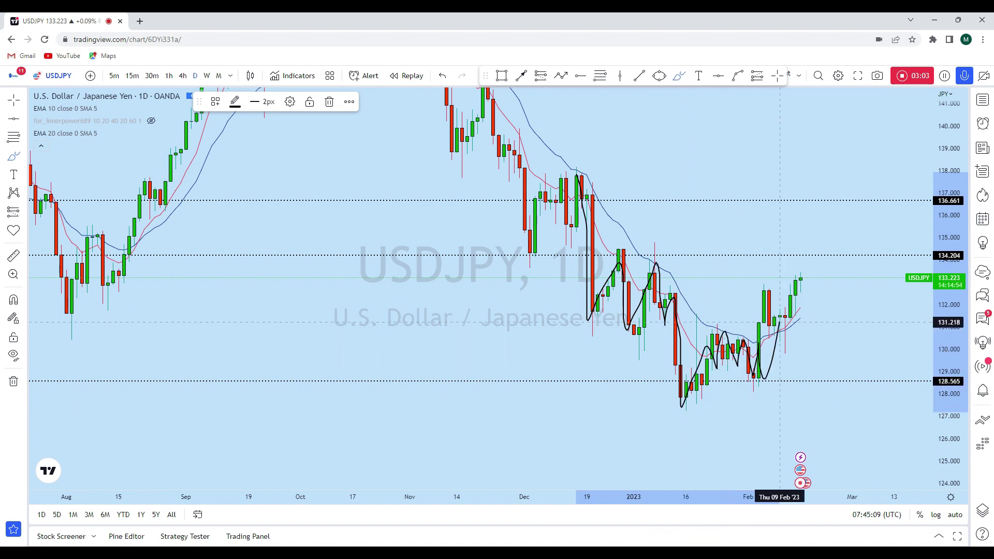
{"action": "left_click", "coordinate": [442, 75]}
- Brush over the late-January consolidation, extend a stroke through the early-February low up to the 134.204 line, and undo the marks
{"action": "mouse_move", "coordinate": [712, 353]}
{"action": "left_mouse_down"}
{"action": "mouse_move", "coordinate": [724, 342]}
{"action": "mouse_move", "coordinate": [738, 357]}
{"action": "left_mouse_up"}
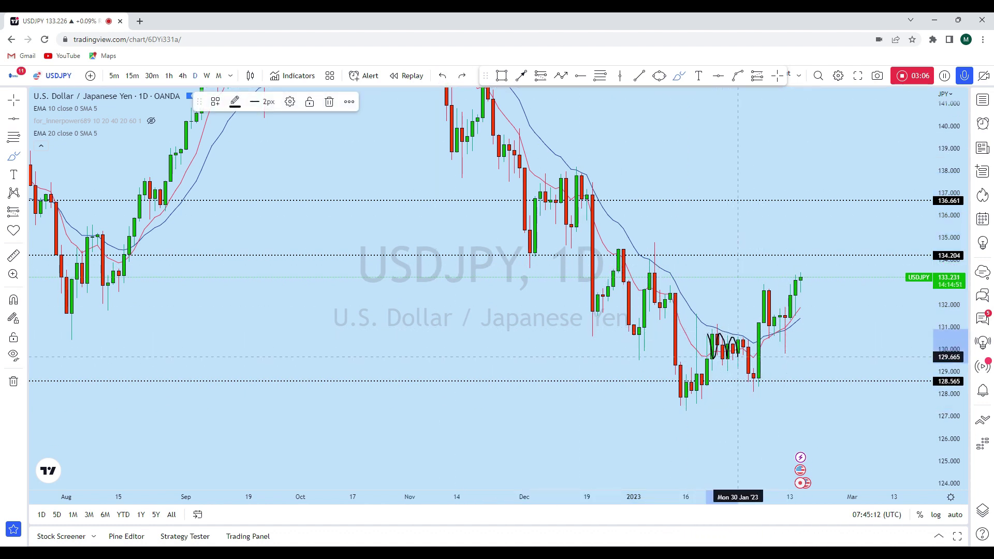
{"action": "left_click", "coordinate": [442, 76]}
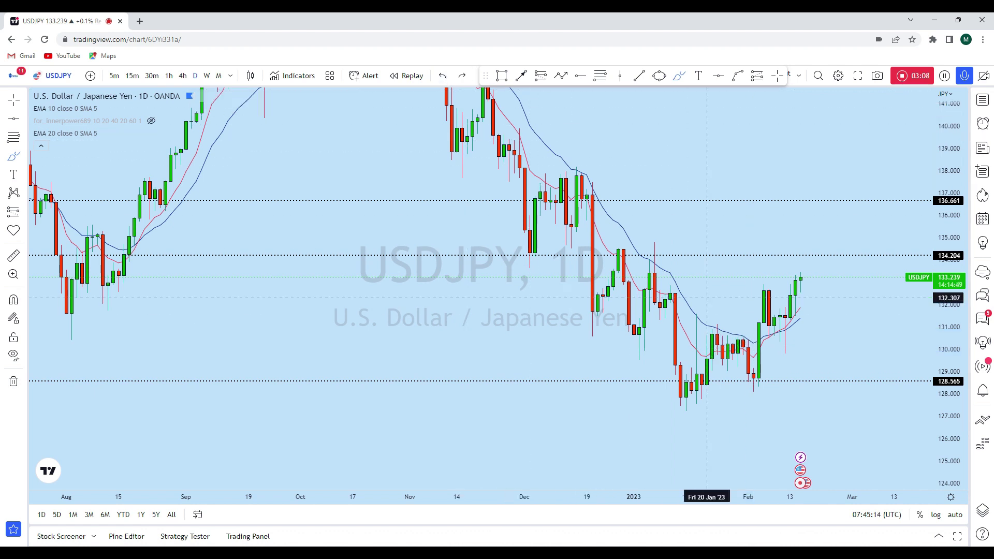
{"action": "left_click_drag", "start_coordinate": [712, 329], "coordinate": [743, 334]}
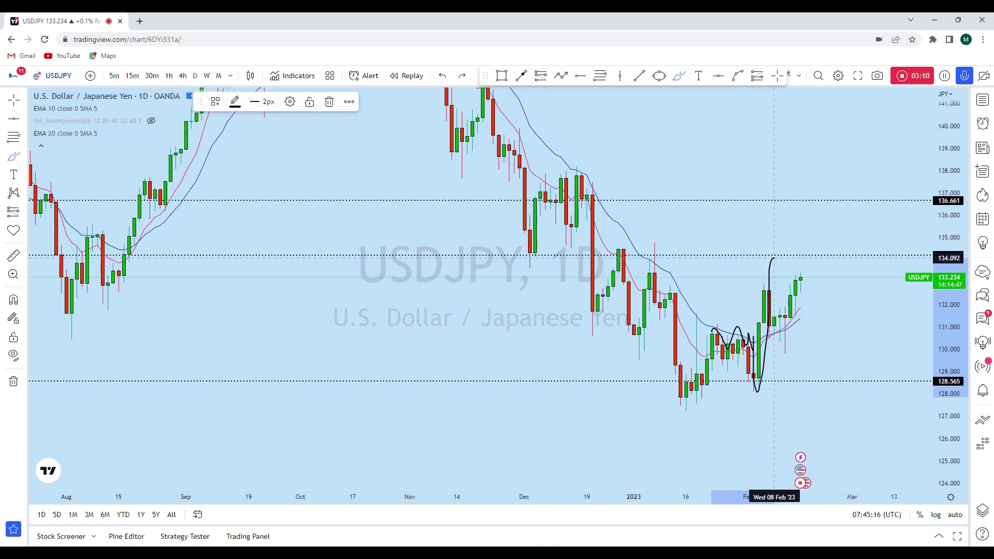
{"action": "left_click", "coordinate": [442, 75]}
- Brush the early-February rally off the 128.565 line, circle the lower wick of the 10 February candle, and undo the marks
{"action": "left_click_drag", "start_coordinate": [759, 381], "coordinate": [769, 281]}
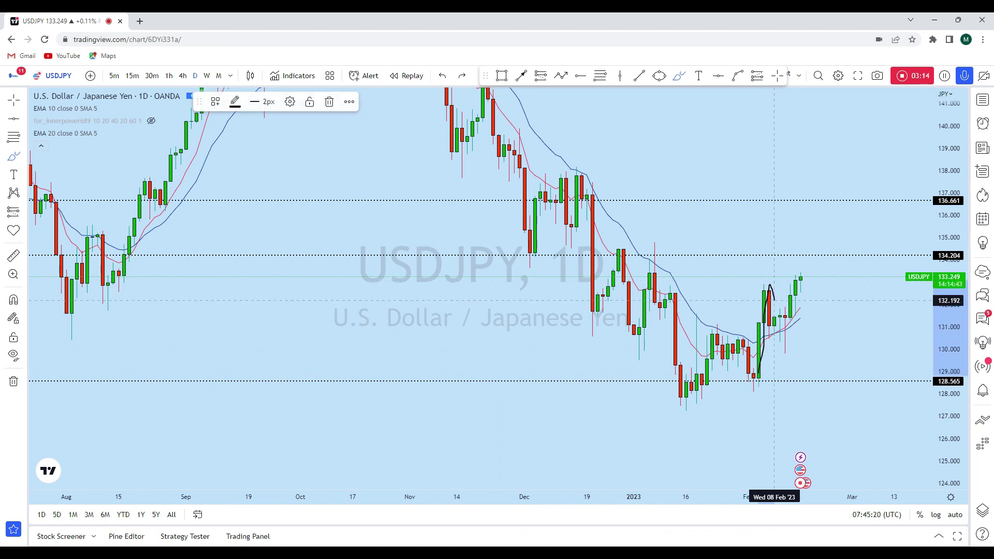
{"action": "key", "text": "ctrl+z"}
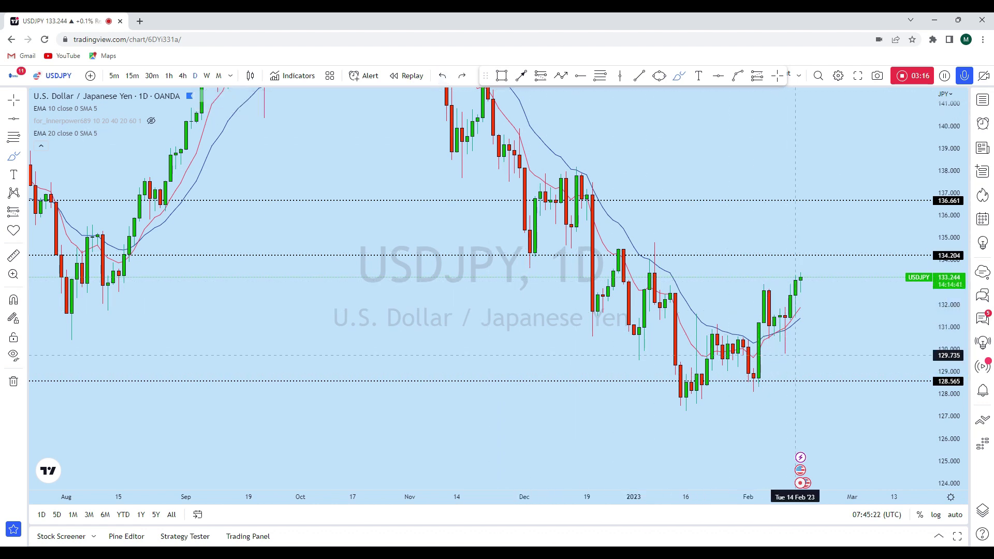
{"action": "left_click_drag", "start_coordinate": [796, 355], "coordinate": [786, 346]}
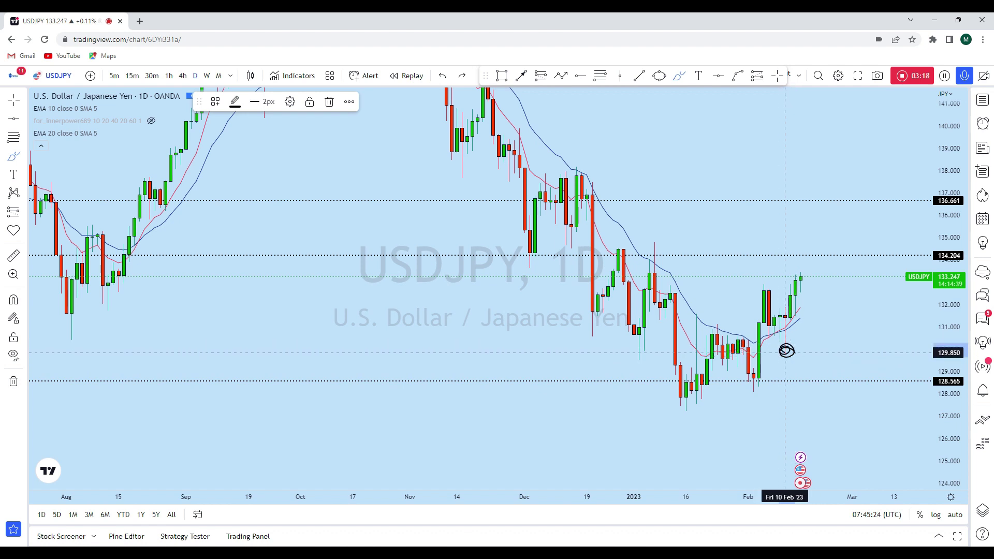
{"action": "left_click_drag", "start_coordinate": [795, 353], "coordinate": [784, 289]}
{"action": "double_click", "coordinate": [443, 76]}
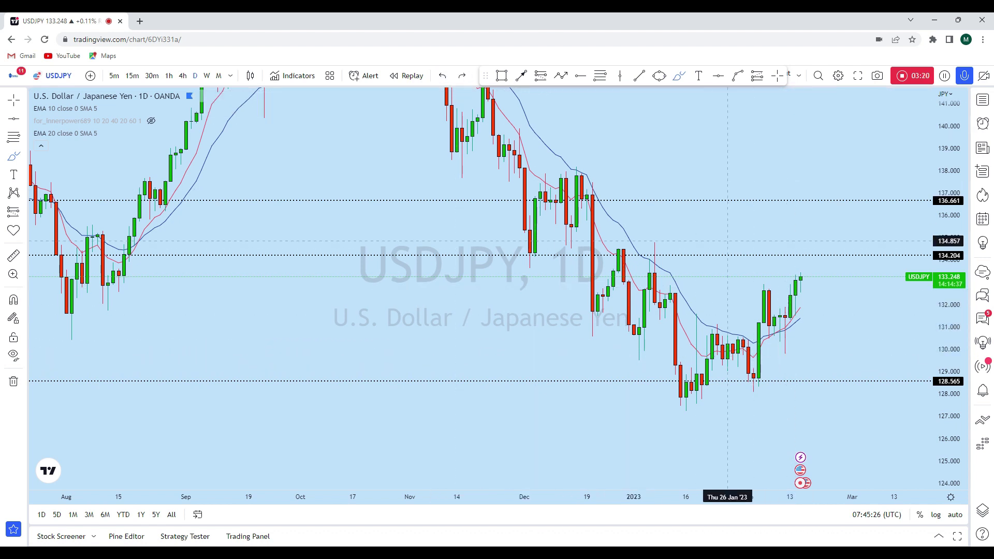
- Place a horizontal line at 130.384 on the daily chart, between the 134.204 and 128.565 levels
{"action": "left_click", "coordinate": [719, 76]}
{"action": "left_click", "coordinate": [481, 341]}
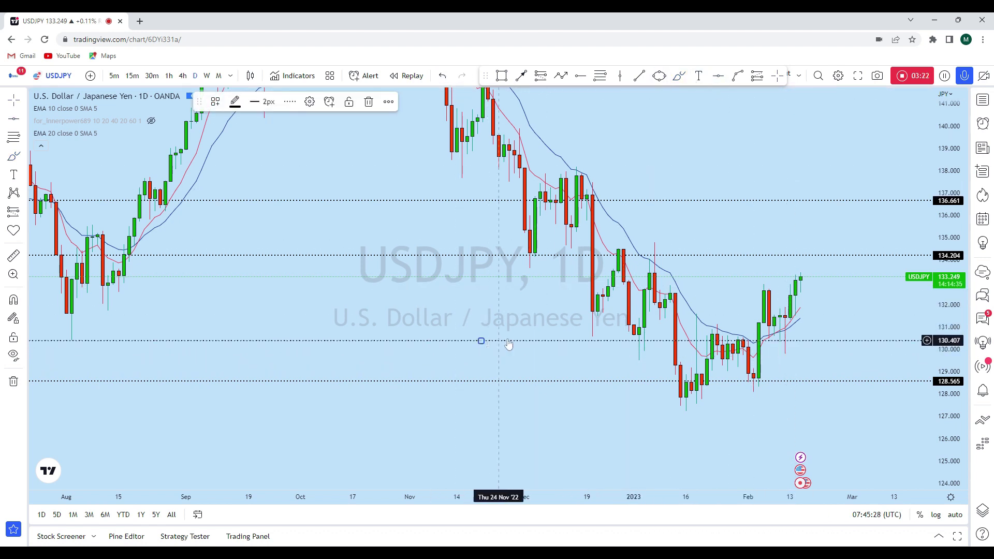
- Brush over the 14 February candle, project a rise from the latest candle's lower wick to the 134.204 line, and undo the marks
{"action": "scroll", "coordinate": [776, 394], "scroll_direction": "up", "scroll_amount": 4}
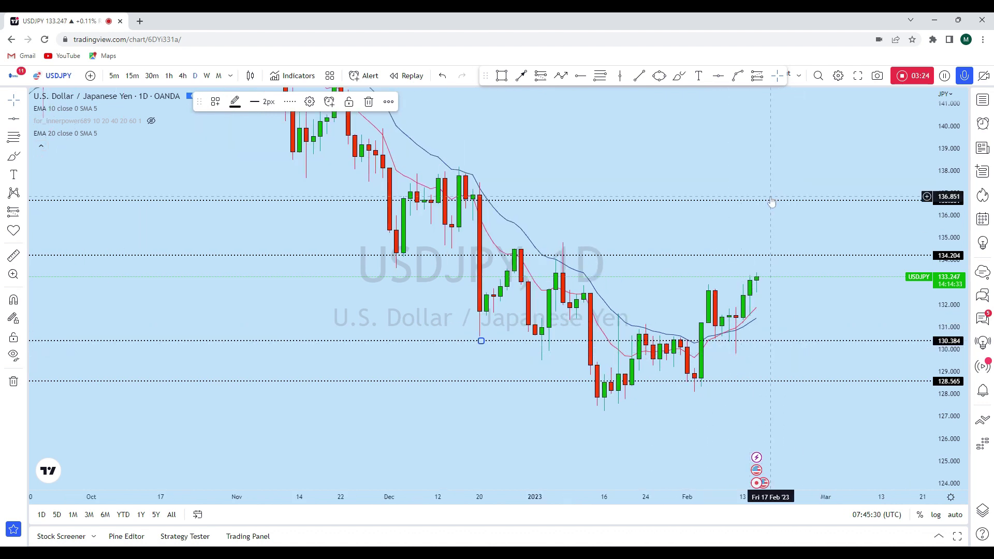
{"action": "left_click_drag", "start_coordinate": [952, 350], "coordinate": [841, 231]}
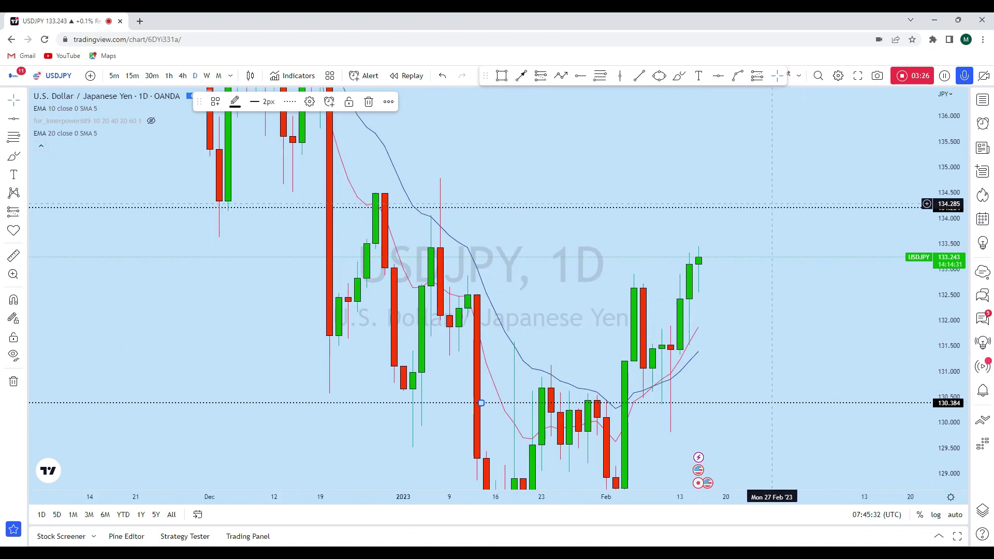
{"action": "left_click", "coordinate": [679, 76]}
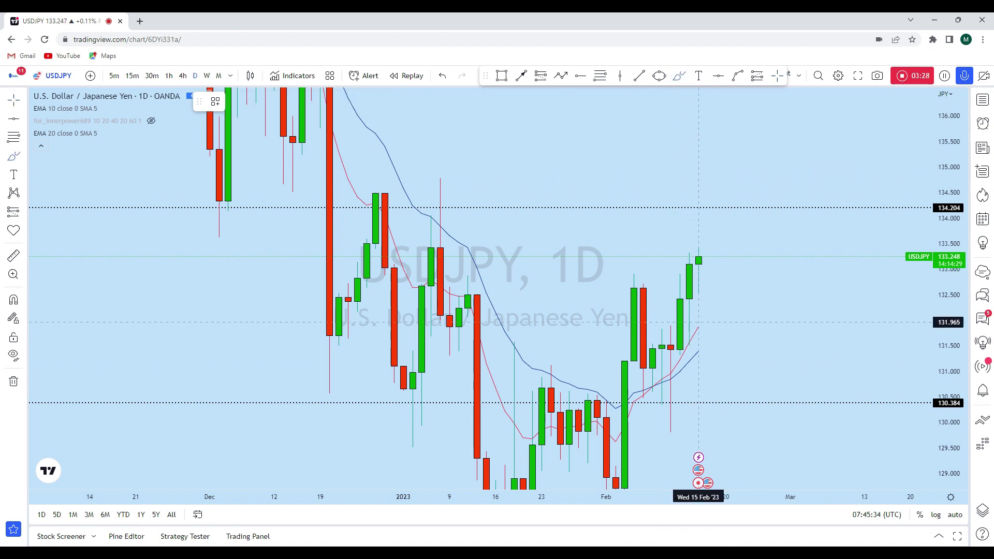
{"action": "left_click_drag", "start_coordinate": [689, 343], "coordinate": [689, 230]}
{"action": "left_click", "coordinate": [443, 77]}
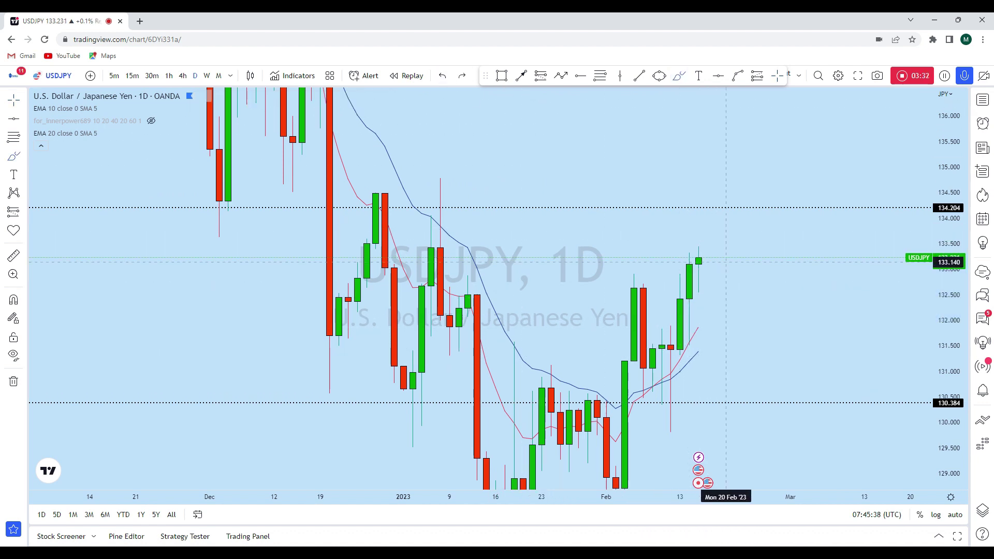
{"action": "mouse_move", "coordinate": [707, 289]}
{"action": "left_mouse_down"}
{"action": "mouse_move", "coordinate": [689, 291]}
{"action": "mouse_move", "coordinate": [698, 198]}
{"action": "mouse_move", "coordinate": [689, 187]}
{"action": "mouse_move", "coordinate": [721, 214]}
{"action": "left_mouse_up"}
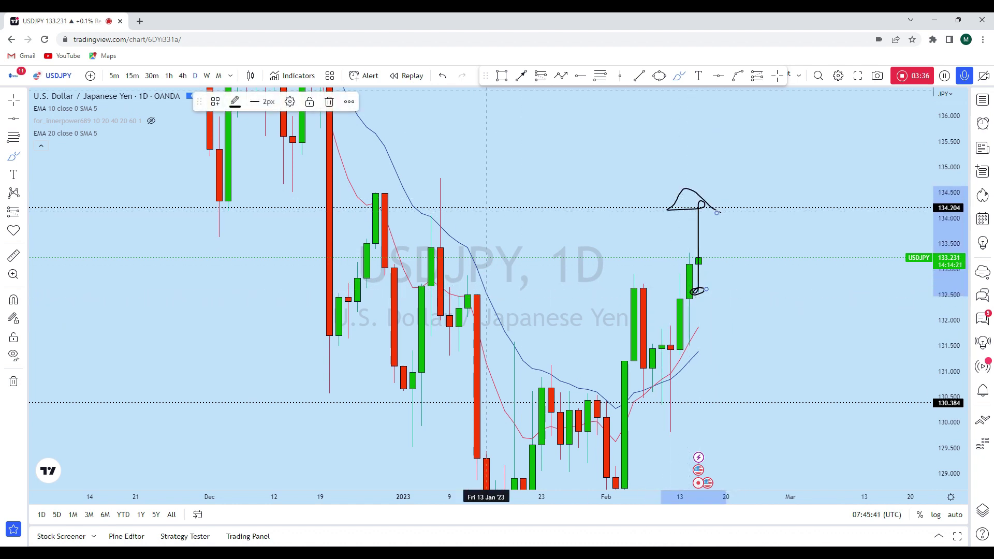
{"action": "left_click", "coordinate": [443, 76]}
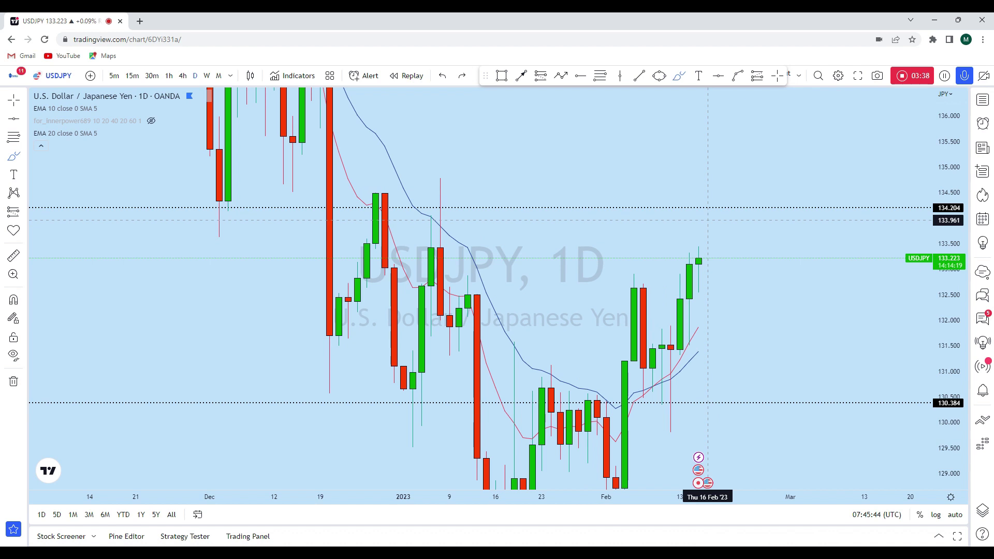
- Brush a falling zigzag from the latest daily candle and a vertical stroke along the 14 February candle, undoing each
{"action": "left_click_drag", "start_coordinate": [699, 259], "coordinate": [708, 318]}
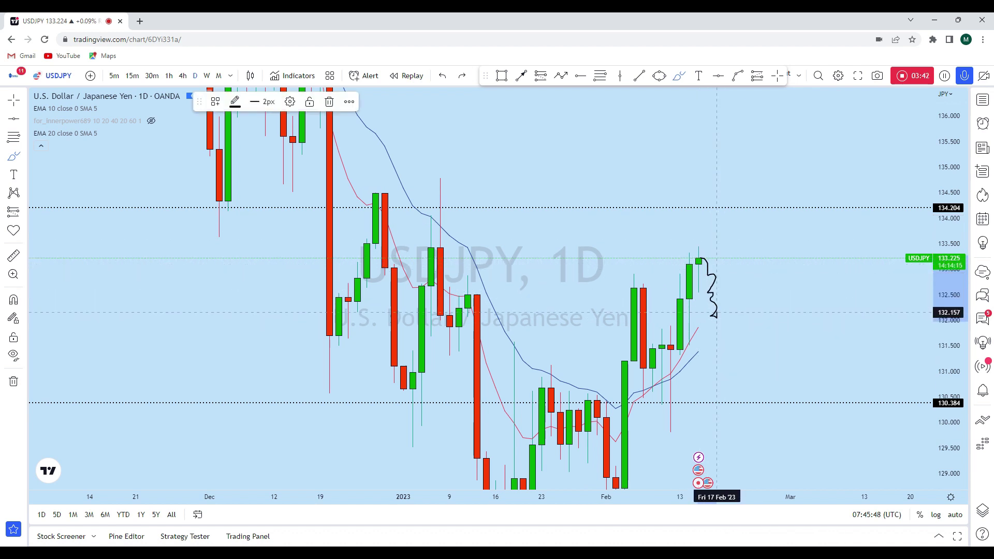
{"action": "left_click", "coordinate": [442, 75]}
{"action": "left_click_drag", "start_coordinate": [690, 344], "coordinate": [689, 228]}
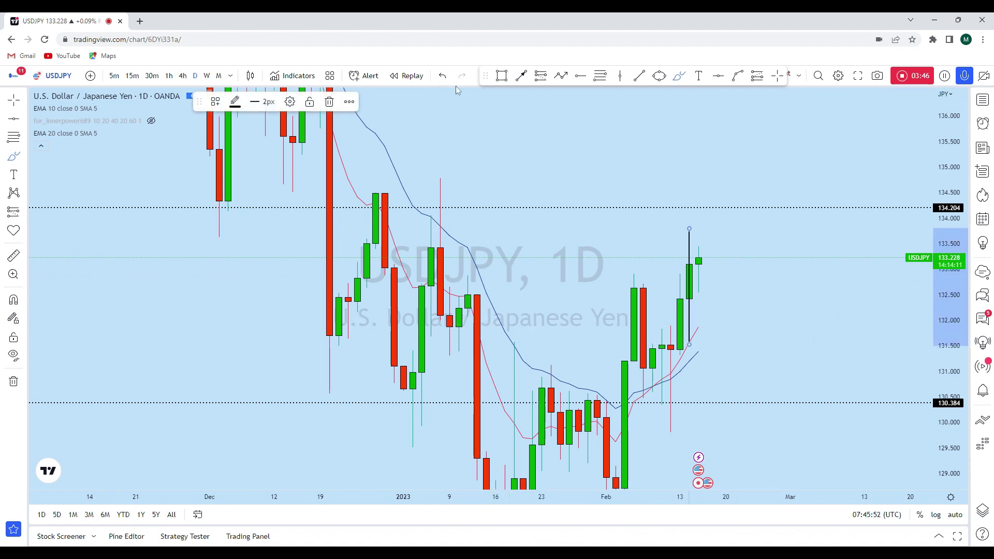
{"action": "left_click", "coordinate": [442, 76]}
- Circle the pullback zone around the 10 EMA, brush strokes down into it and back up past 134.204, and undo them
{"action": "mouse_move", "coordinate": [716, 301]}
{"action": "left_mouse_down"}
{"action": "mouse_move", "coordinate": [700, 299]}
{"action": "mouse_move", "coordinate": [686, 339]}
{"action": "mouse_move", "coordinate": [698, 301]}
{"action": "left_mouse_up"}
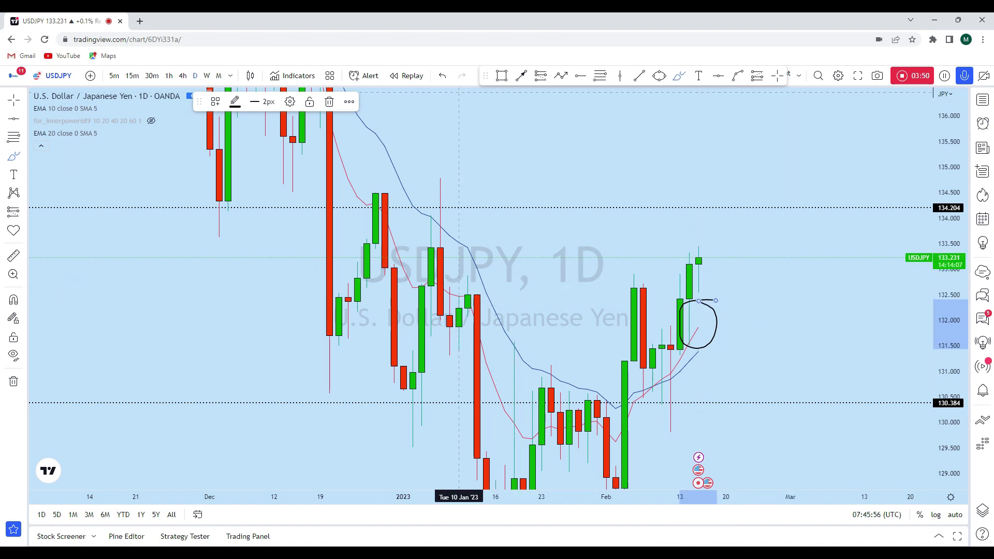
{"action": "left_click", "coordinate": [442, 76]}
{"action": "mouse_move", "coordinate": [699, 265]}
{"action": "left_mouse_down"}
{"action": "mouse_move", "coordinate": [707, 278]}
{"action": "mouse_move", "coordinate": [698, 331]}
{"action": "left_mouse_up"}
{"action": "left_click", "coordinate": [442, 76]}
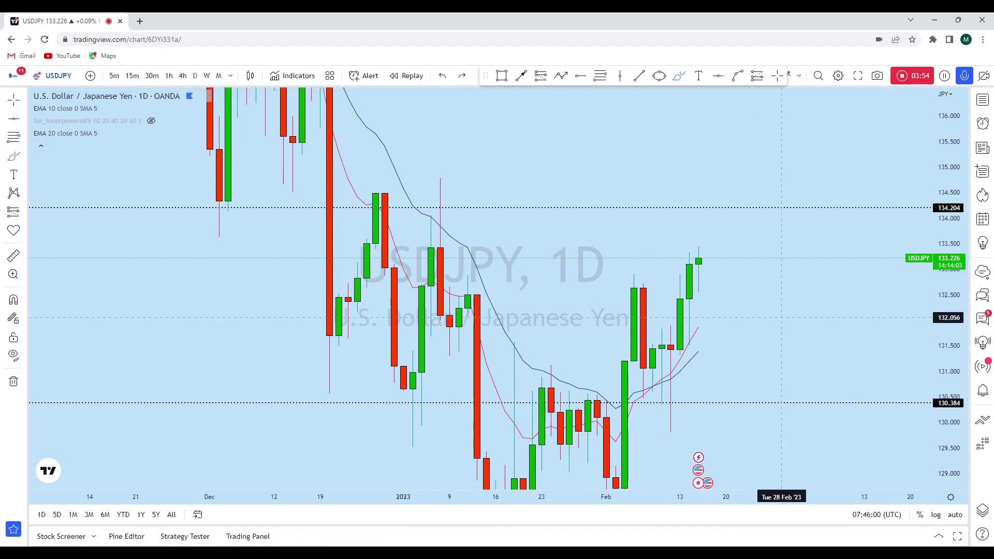
{"action": "mouse_move", "coordinate": [712, 308]}
{"action": "left_mouse_down"}
{"action": "mouse_move", "coordinate": [743, 180]}
{"action": "mouse_move", "coordinate": [716, 189]}
{"action": "left_mouse_up"}
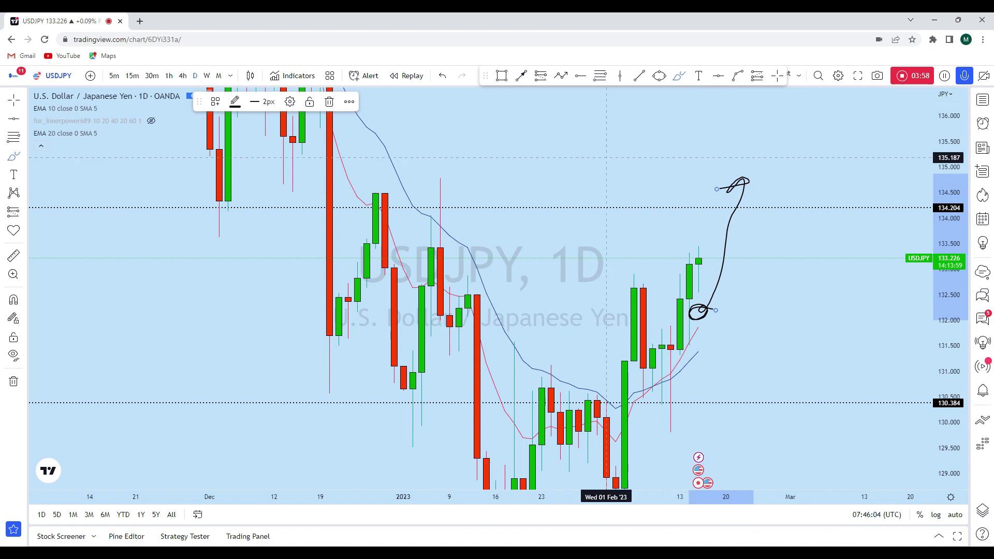
{"action": "left_click", "coordinate": [443, 77]}
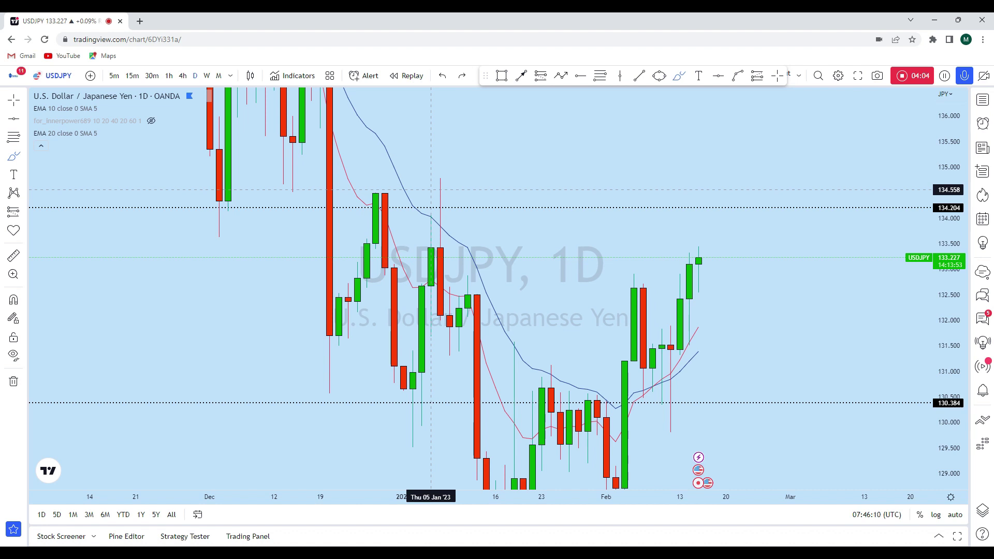
- Switch the chart to the 4-hour timeframe
{"action": "left_click", "coordinate": [183, 76]}
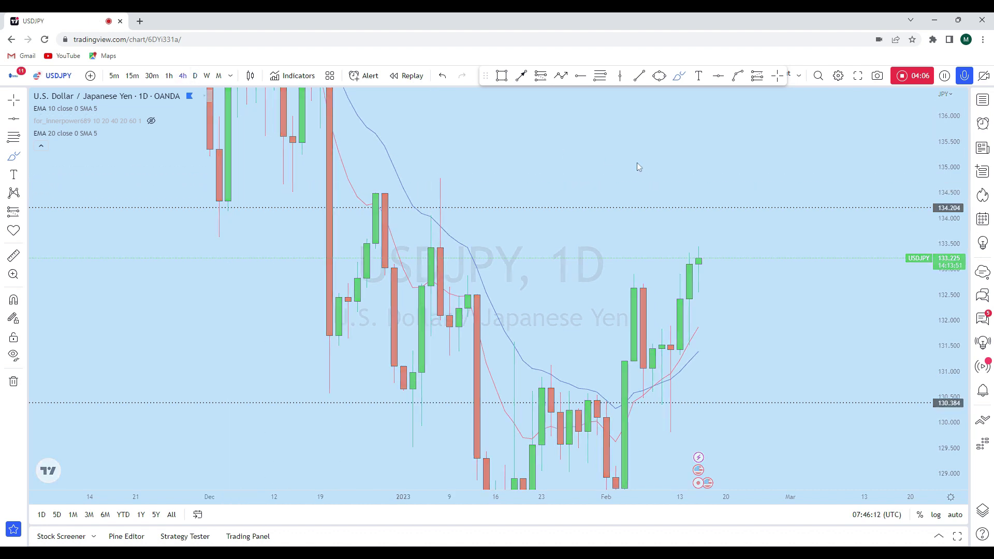
{"action": "scroll", "coordinate": [876, 333], "scroll_direction": "up", "scroll_amount": 3}
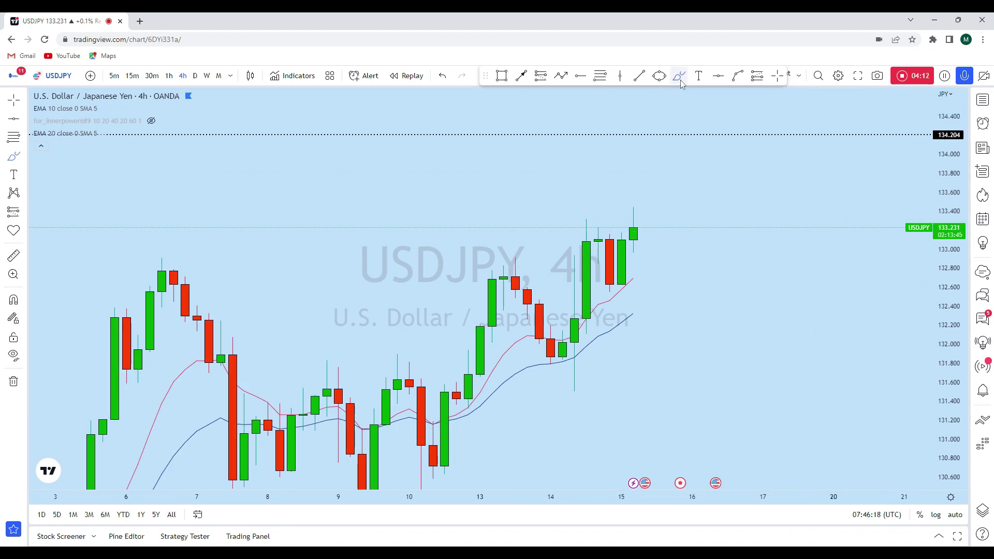
- Brush over the last completed 4-hour candle and the long-wicked 14 February candle, circle its upper wick, and undo the marks
{"action": "left_click_drag", "start_coordinate": [621, 233], "coordinate": [621, 296]}
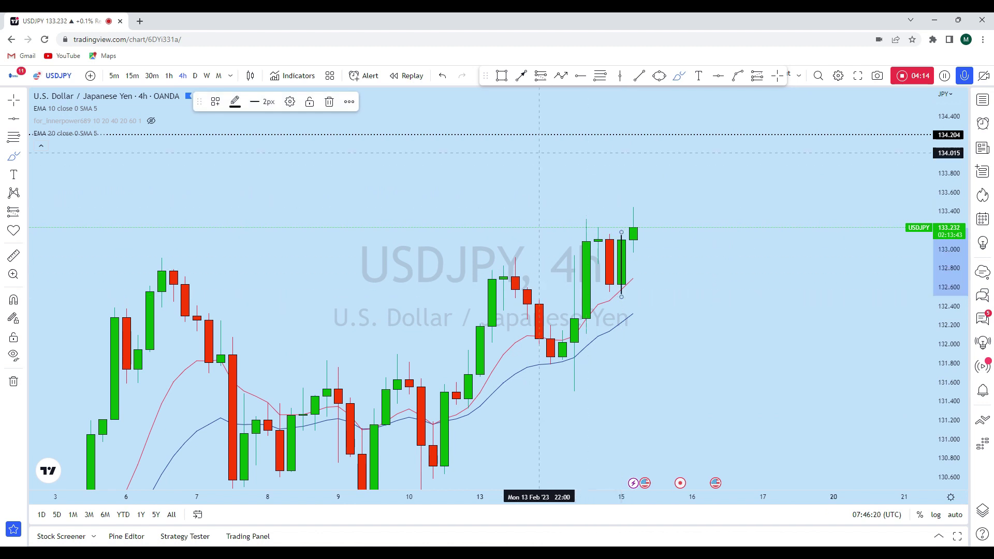
{"action": "left_click", "coordinate": [442, 76]}
{"action": "scroll", "coordinate": [681, 261], "scroll_direction": "down", "scroll_amount": 2}
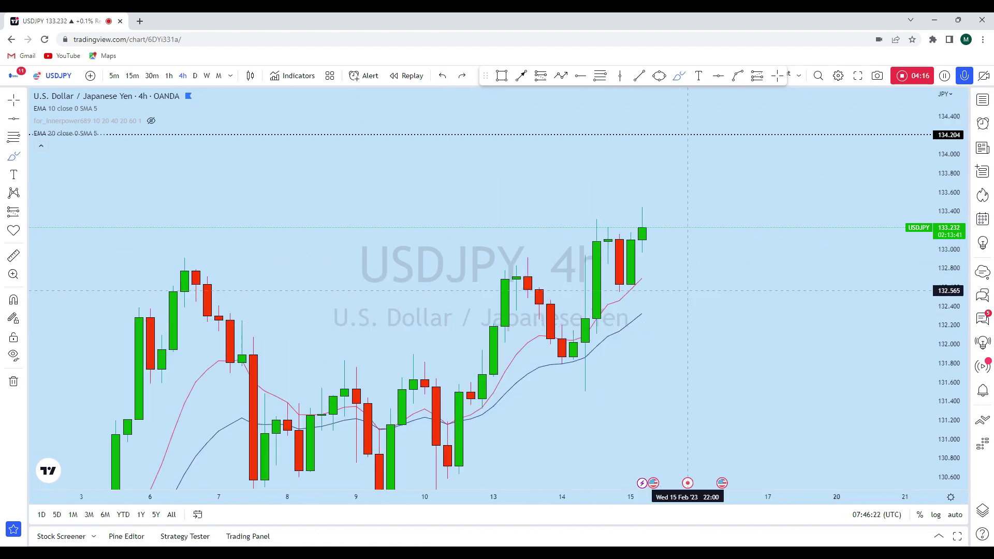
{"action": "left_click_drag", "start_coordinate": [585, 257], "coordinate": [585, 401]}
{"action": "key", "text": "ctrl+z"}
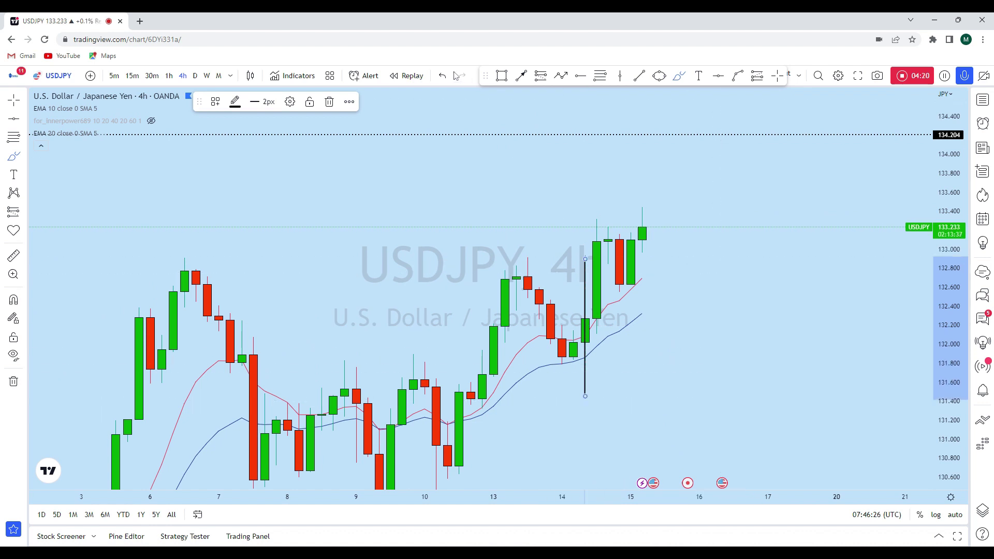
{"action": "left_click_drag", "start_coordinate": [585, 255], "coordinate": [574, 257]}
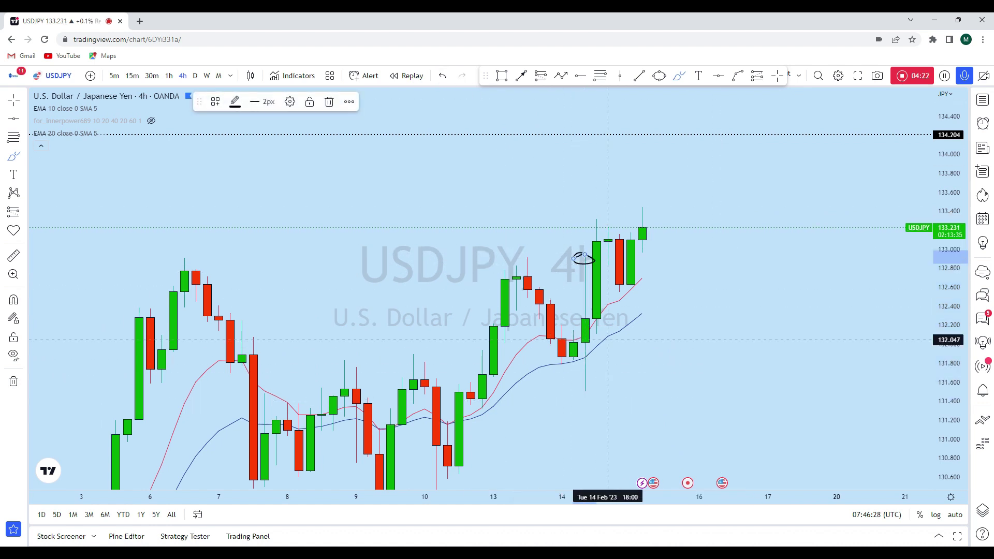
{"action": "key", "text": "ctrl+z"}
{"action": "key", "text": "ctrl+z"}
- Circle the 9 and 10 February lows around the 130.384 line with the brush on the 4-hour chart, and undo the marks
{"action": "scroll", "coordinate": [642, 205], "scroll_direction": "down", "scroll_amount": 5}
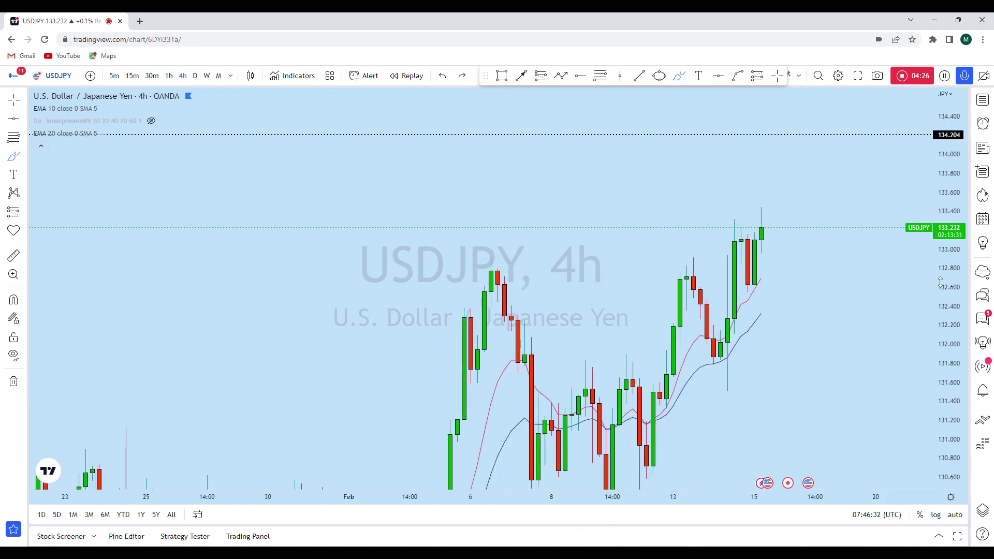
{"action": "left_click_drag", "start_coordinate": [942, 280], "coordinate": [942, 405]}
{"action": "scroll", "coordinate": [661, 418], "scroll_direction": "down", "scroll_amount": 4}
{"action": "scroll", "coordinate": [762, 436], "scroll_direction": "up", "scroll_amount": 2}
{"action": "left_click_drag", "start_coordinate": [687, 438], "coordinate": [671, 297]}
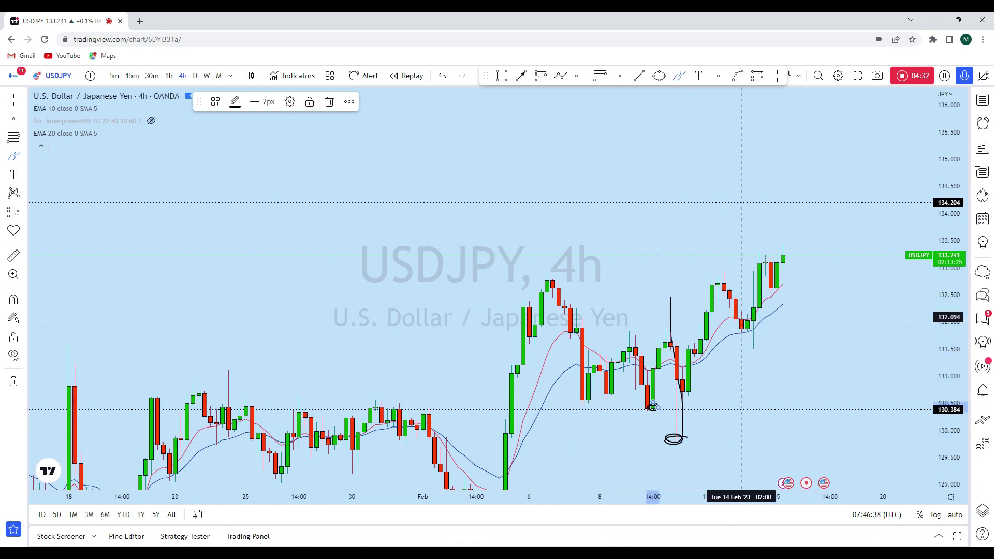
{"action": "left_click", "coordinate": [444, 77]}
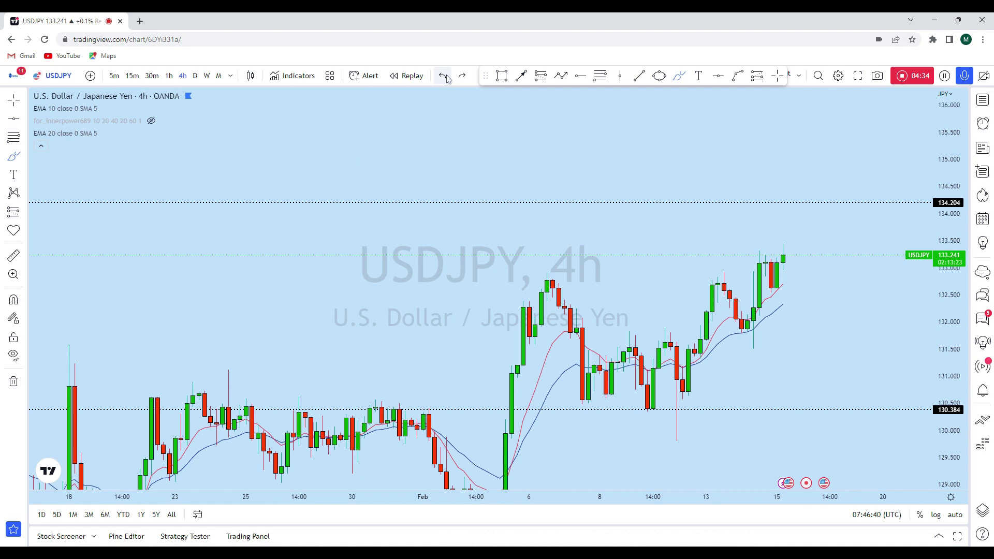
{"action": "scroll", "coordinate": [732, 362], "scroll_direction": "up", "scroll_amount": 2}
{"action": "scroll", "coordinate": [765, 364], "scroll_direction": "up", "scroll_amount": 3}
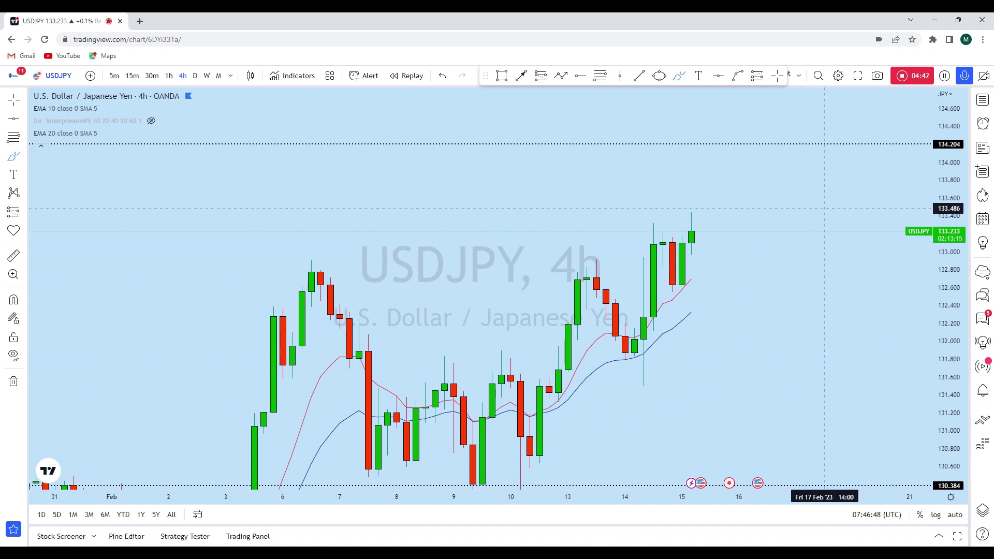
- Brush a path from the latest candle up to the 134.204 line, another down toward the 20 EMA, and undo both marks
{"action": "left_click_drag", "start_coordinate": [701, 228], "coordinate": [720, 149]}
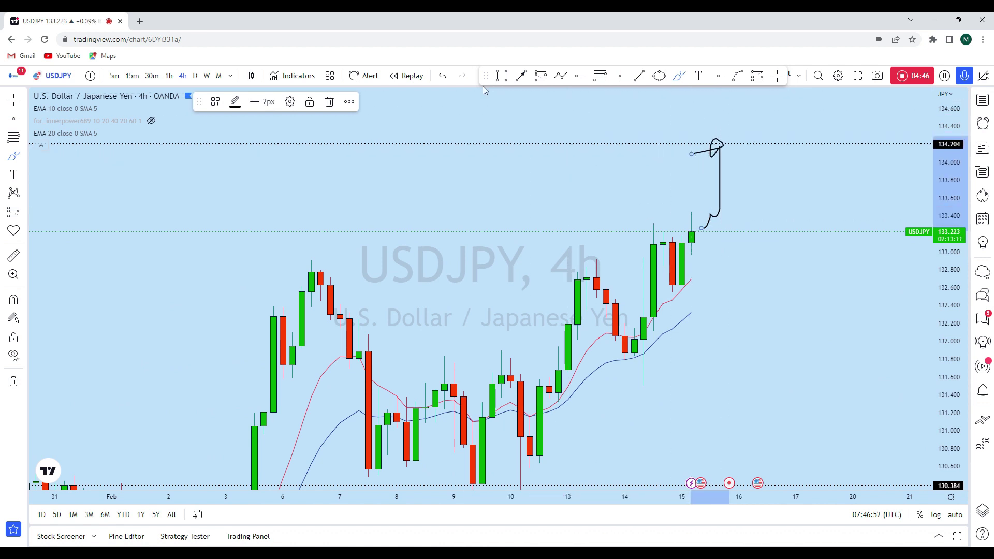
{"action": "key", "text": "ctrl+z"}
{"action": "left_click_drag", "start_coordinate": [701, 234], "coordinate": [704, 310]}
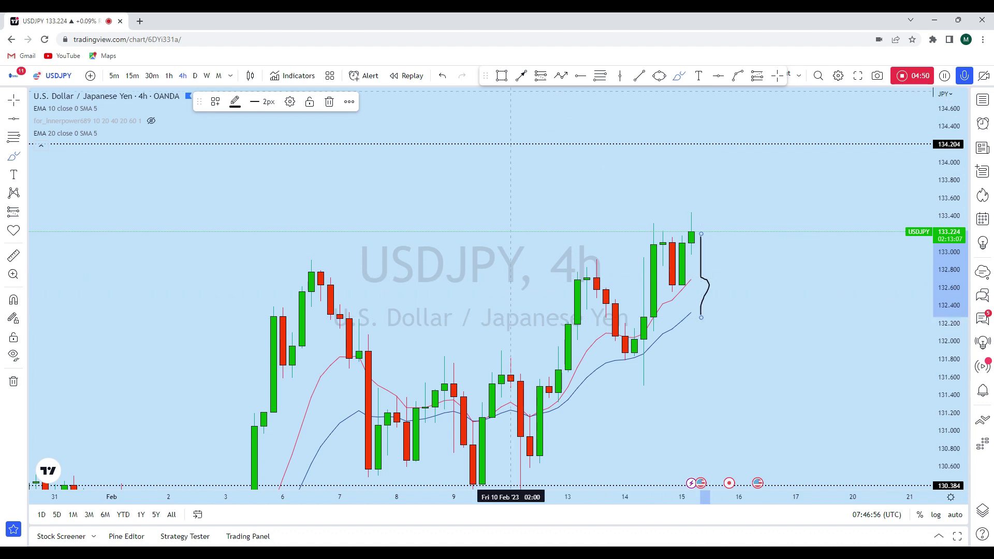
{"action": "left_click", "coordinate": [443, 76]}
- Draw a thin flat rectangle at about 132.31, level with the 20 EMA, from 8 February to about 16 February
{"action": "scroll", "coordinate": [745, 325], "scroll_direction": "down", "scroll_amount": 2}
{"action": "scroll", "coordinate": [746, 325], "scroll_direction": "up", "scroll_amount": 2}
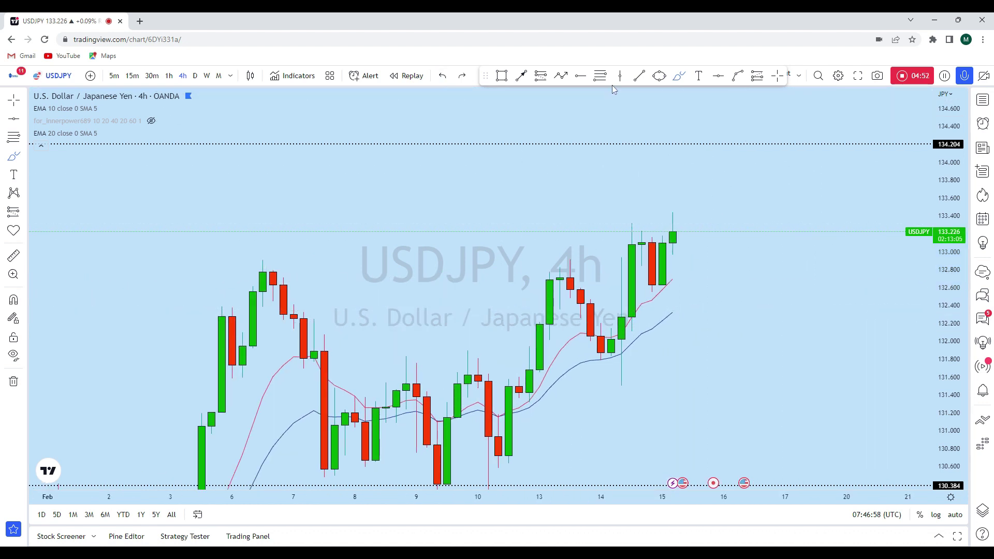
{"action": "left_click", "coordinate": [502, 77]}
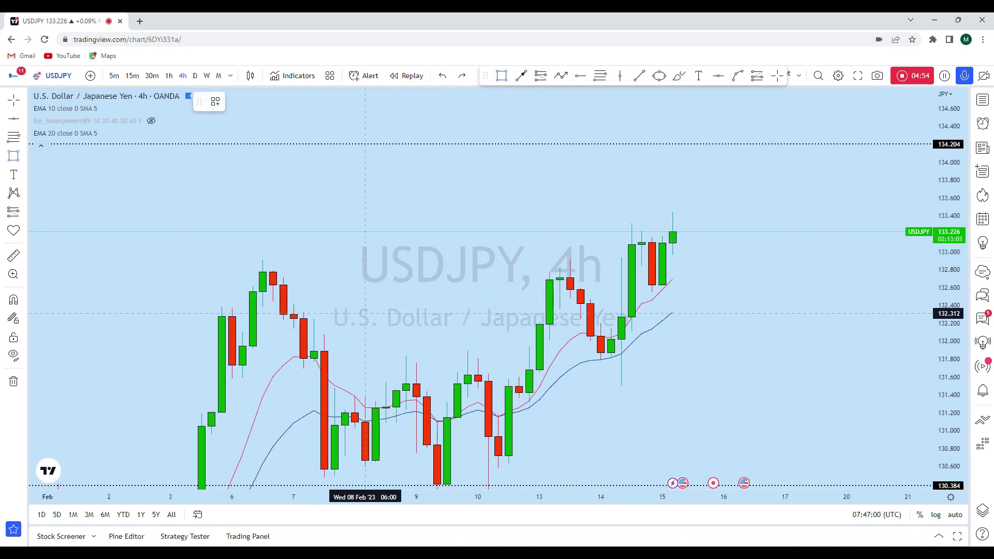
{"action": "left_click", "coordinate": [366, 311]}
{"action": "left_click", "coordinate": [755, 312]}
{"action": "left_click_drag", "start_coordinate": [798, 276], "coordinate": [778, 280]}
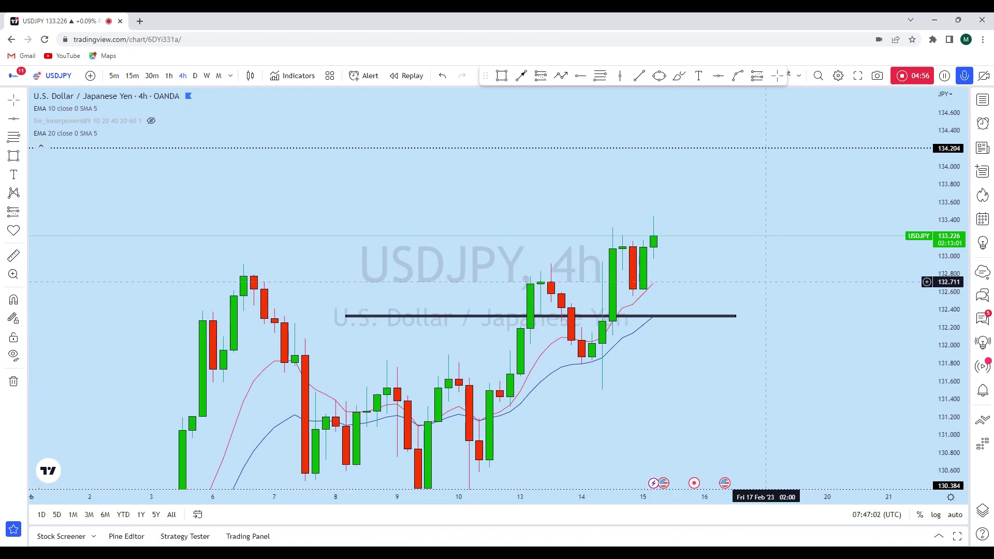
- Draw a small ellipse around the point where the 20 EMA meets the thin rectangle, just below the latest candle
{"action": "left_click", "coordinate": [659, 76]}
{"action": "left_click", "coordinate": [653, 317]}
{"action": "left_click", "coordinate": [684, 315]}
{"action": "left_click_drag", "start_coordinate": [736, 269], "coordinate": [699, 311]}
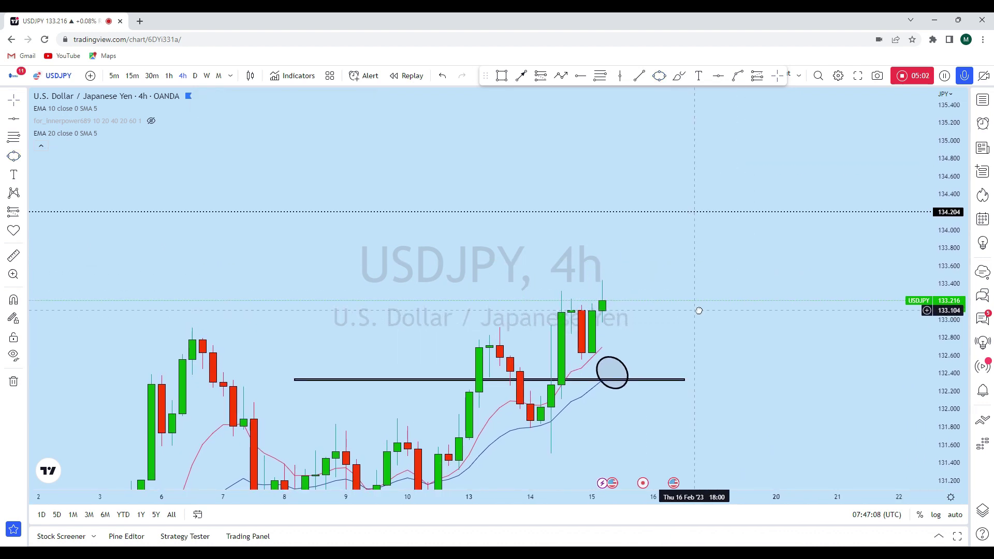
- Draw an arrow from inside the ellipse at about 132.341 up to the dotted 134.204 line, ending at about 134.186
{"action": "left_click", "coordinate": [522, 76]}
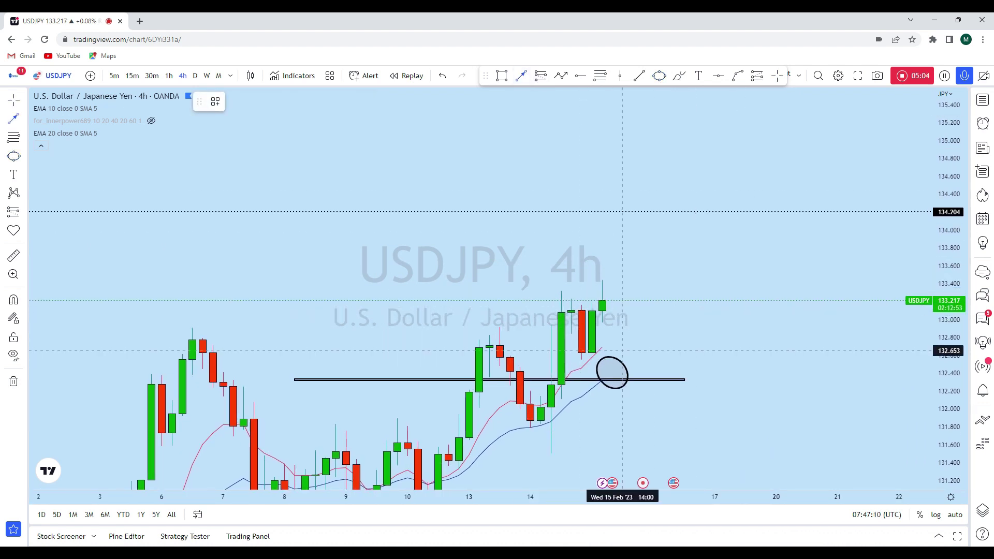
{"action": "left_click", "coordinate": [612, 379]}
{"action": "left_click", "coordinate": [654, 214]}
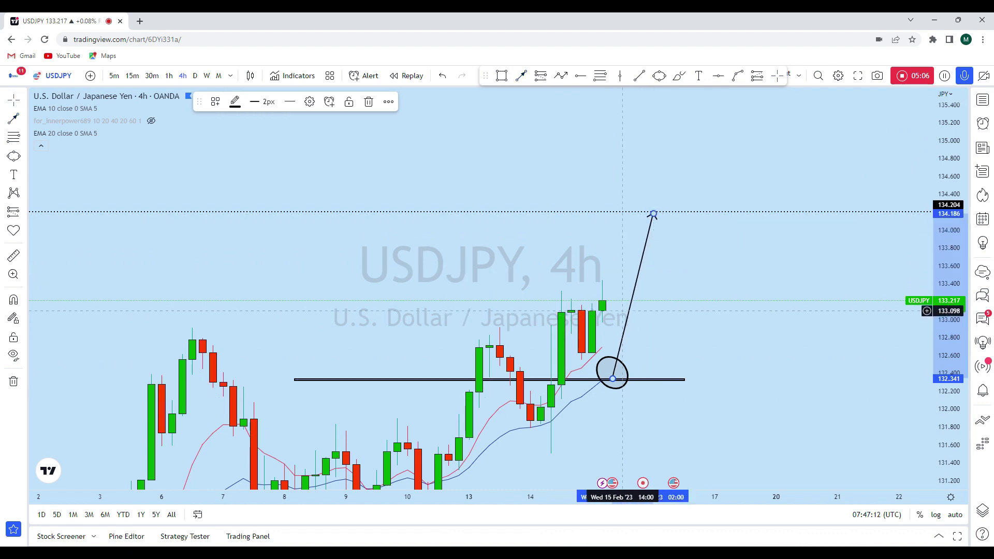